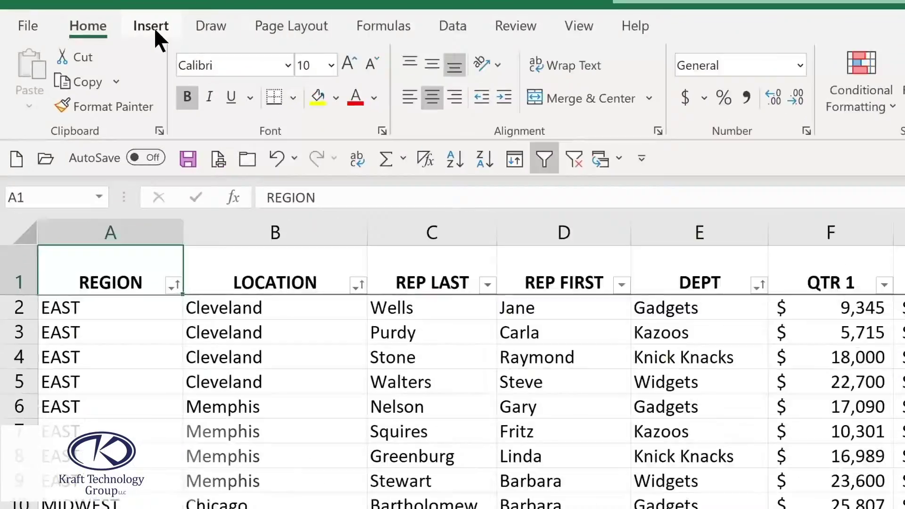
# Step: Insert a PivotTable from 'Sales Tracking'!A1:J77 onto a new worksheet
pyautogui.click(151, 26)
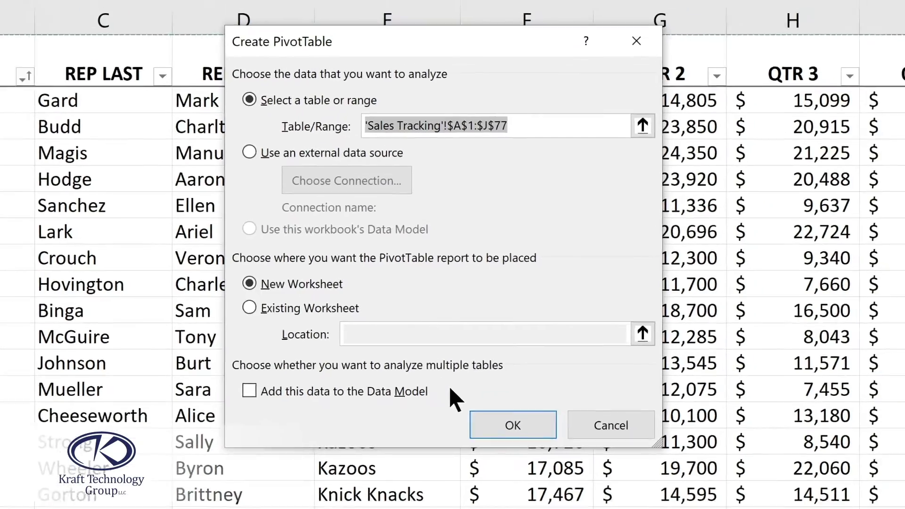
pyautogui.click(507, 424)
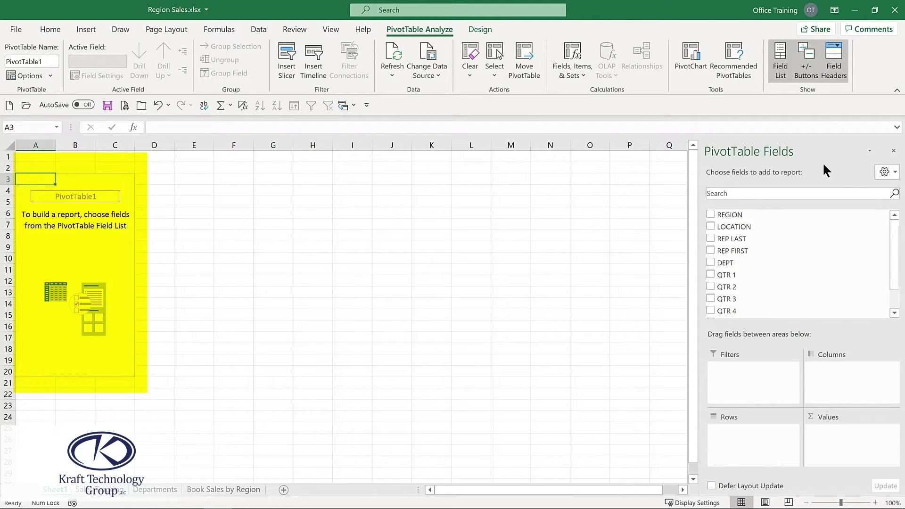
# Step: Add REGION as rows and Sum of TOTALS as values, giving a 4581844 grand total
pyautogui.click(711, 215)
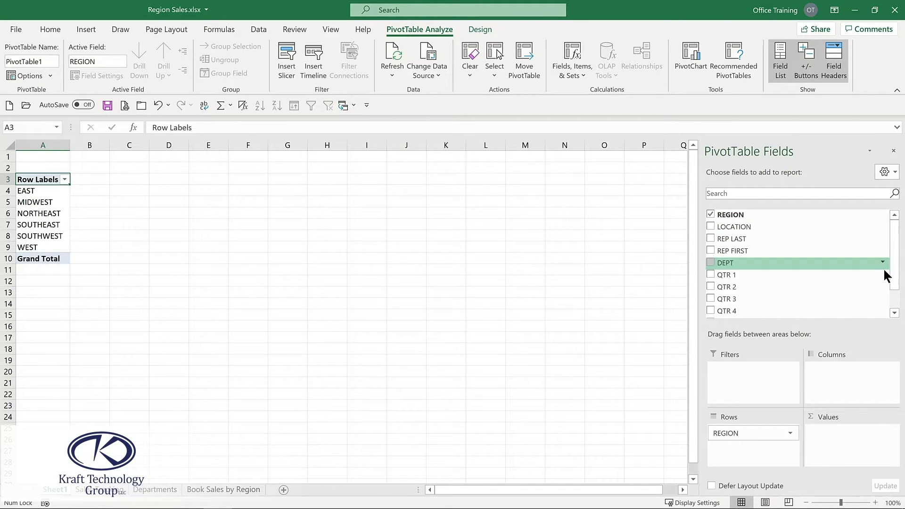
pyautogui.moveTo(891, 269); pyautogui.dragTo(895, 303)
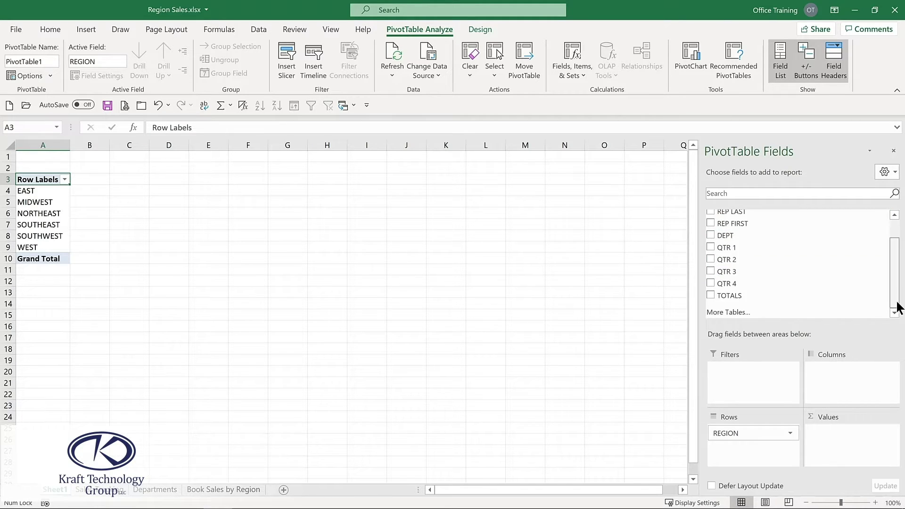
pyautogui.click(710, 296)
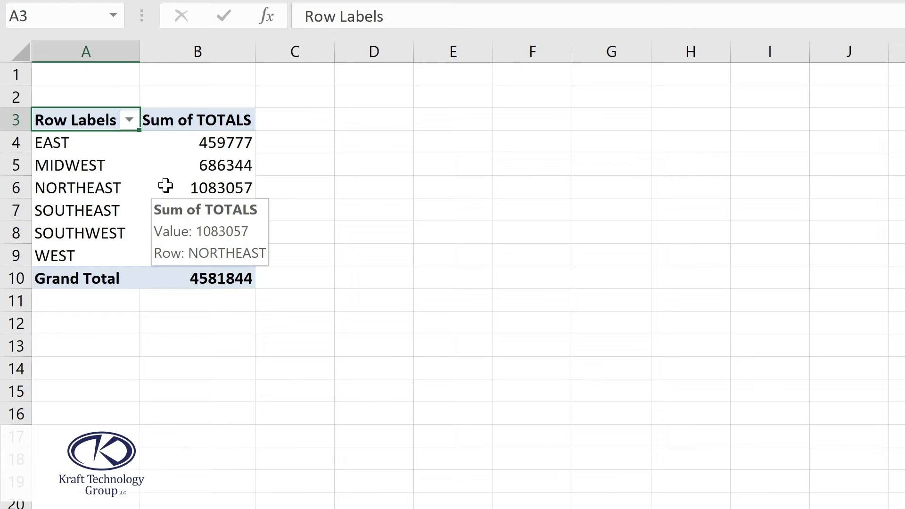
# Step: Format the Sum of TOTALS values as Currency with 0 decimal places
pyautogui.rightClick(165, 186)
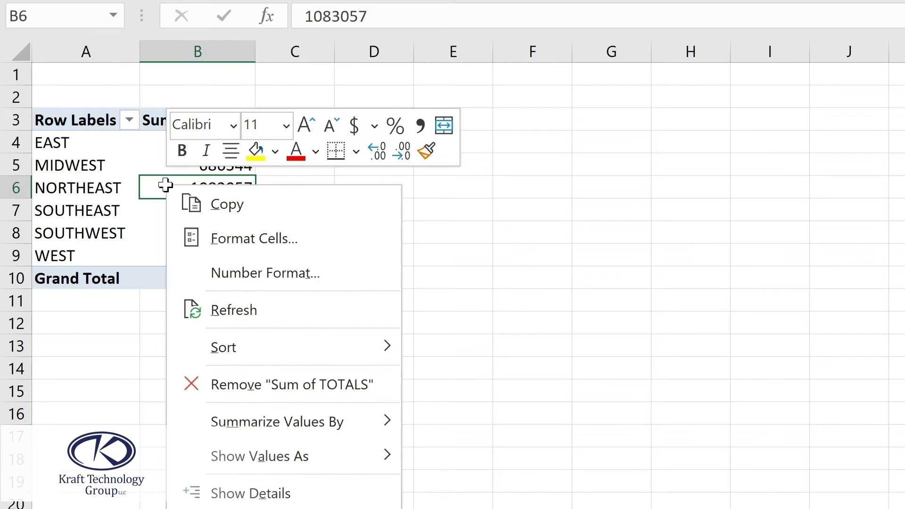
pyautogui.click(224, 276)
pyautogui.click(251, 126)
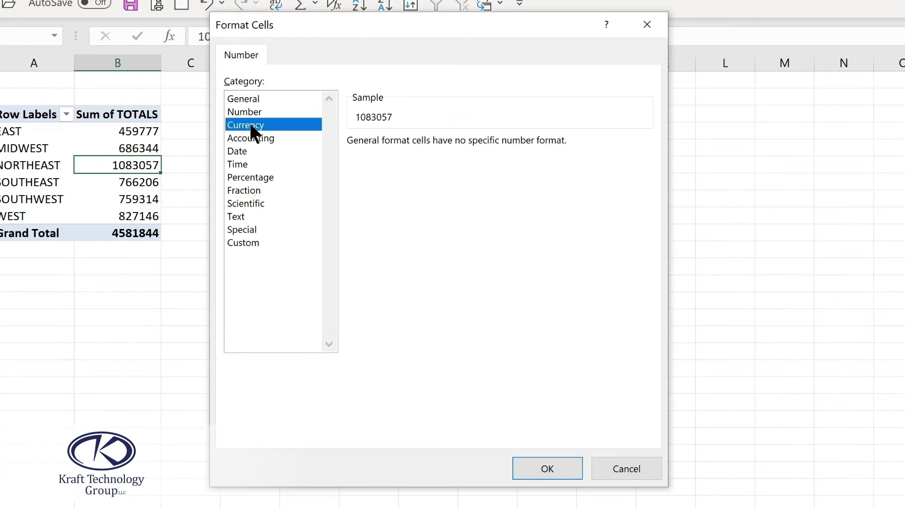
pyautogui.click(466, 147)
pyautogui.click(465, 147)
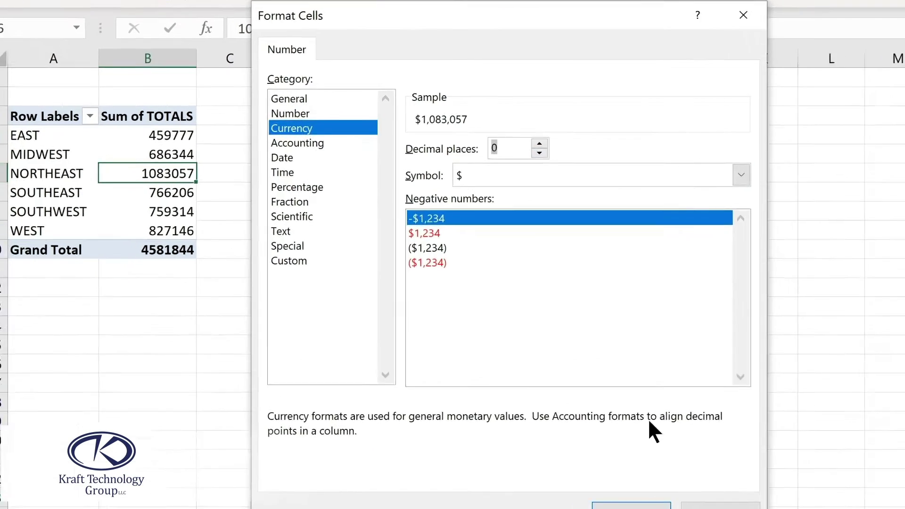
pyautogui.click(548, 469)
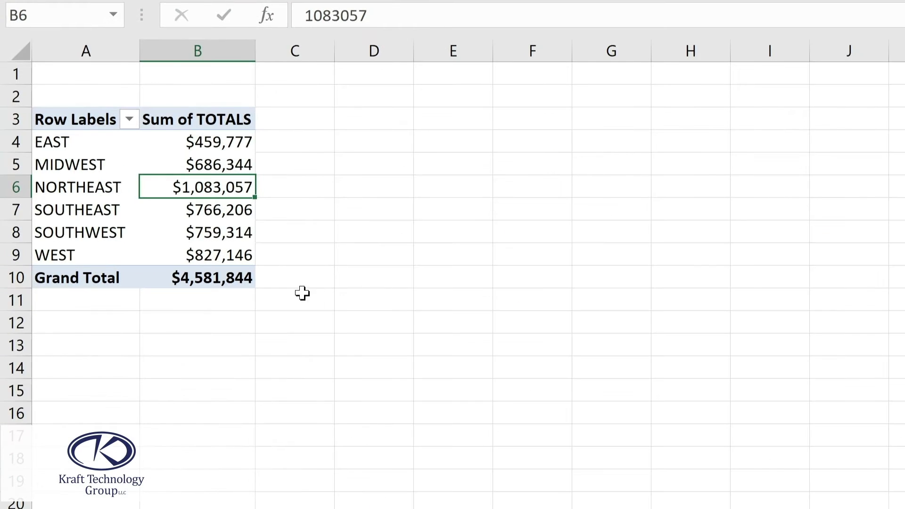
# Step: Nest DEPT under REGION in rows, splitting totals into Gadgets, Kazoos, Knick Knacks and Widgets
pyautogui.moveTo(209, 232)
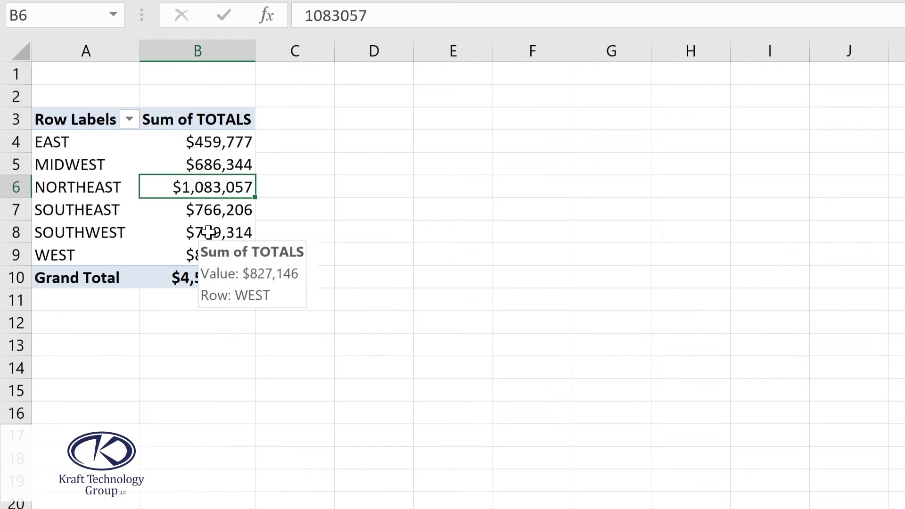
pyautogui.moveTo(211, 207)
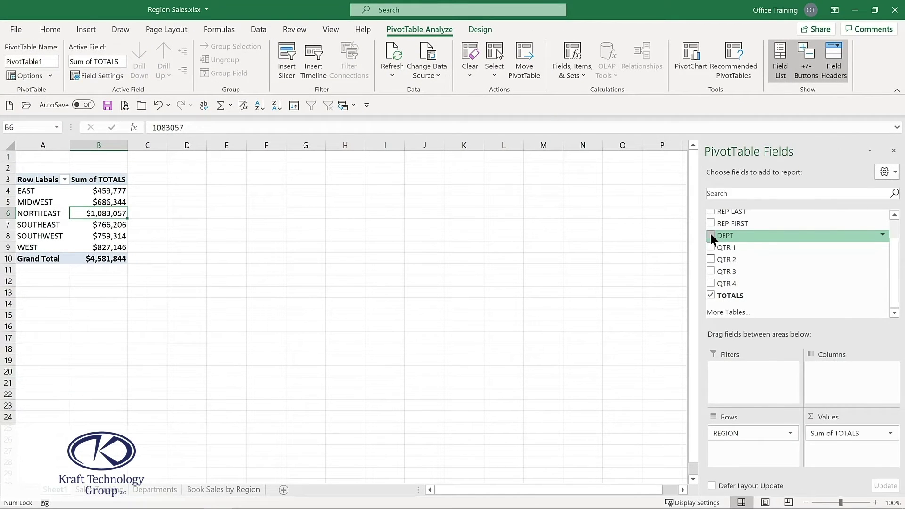
pyautogui.click(711, 236)
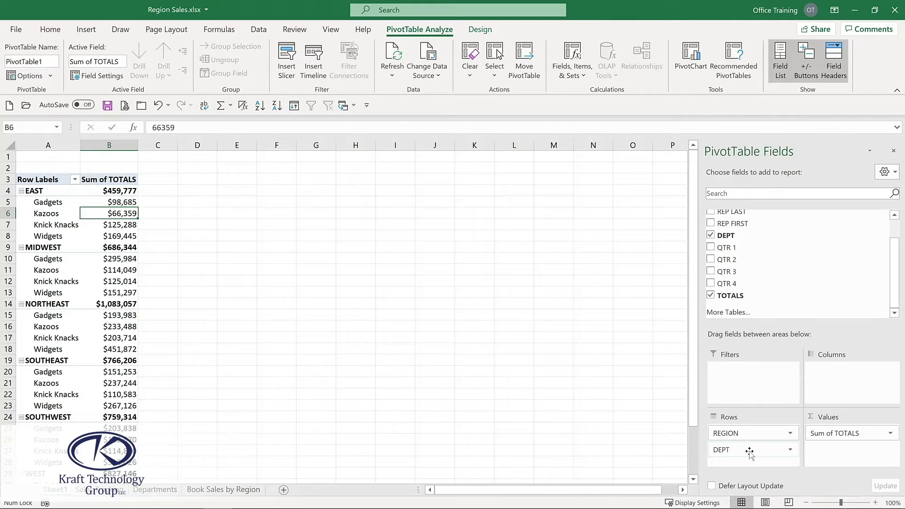
# Step: Move DEPT from Rows to Columns for a region-by-department cross-tab
pyautogui.moveTo(750, 453); pyautogui.dragTo(845, 377)
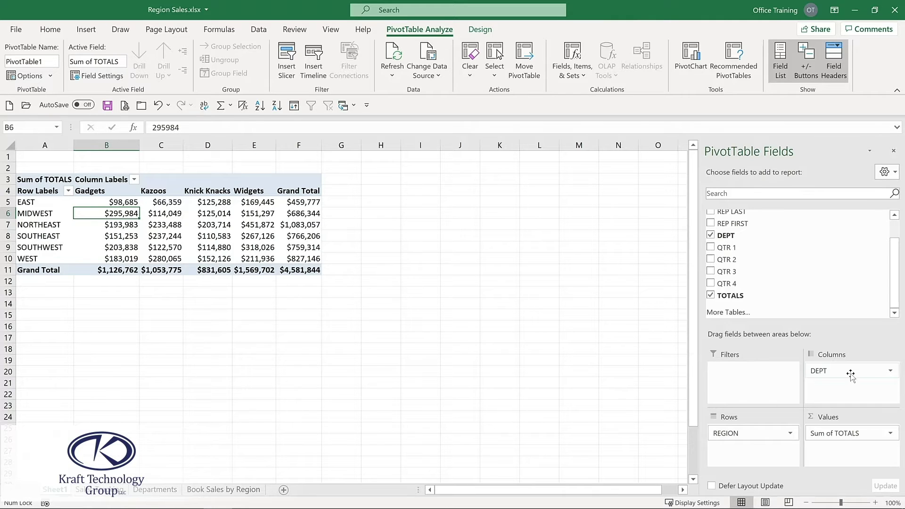
pyautogui.moveTo(198, 221)
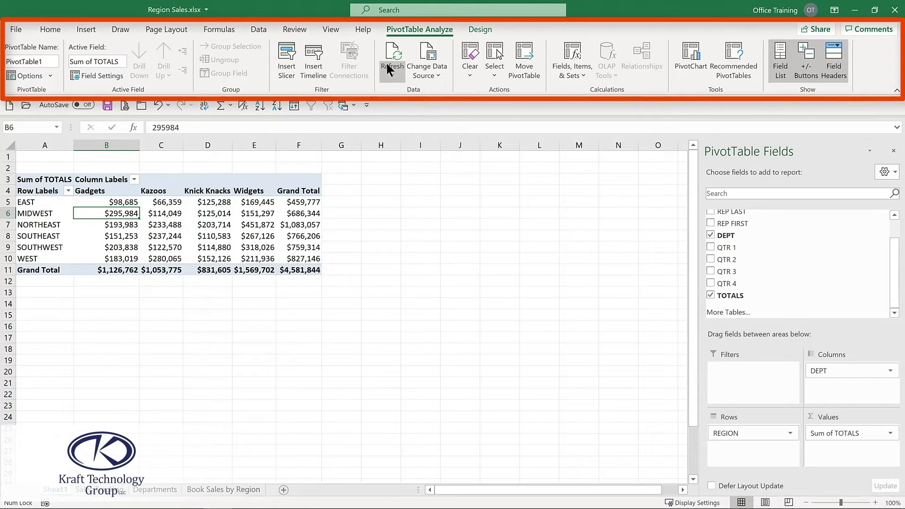
pyautogui.click(479, 28)
pyautogui.click(418, 31)
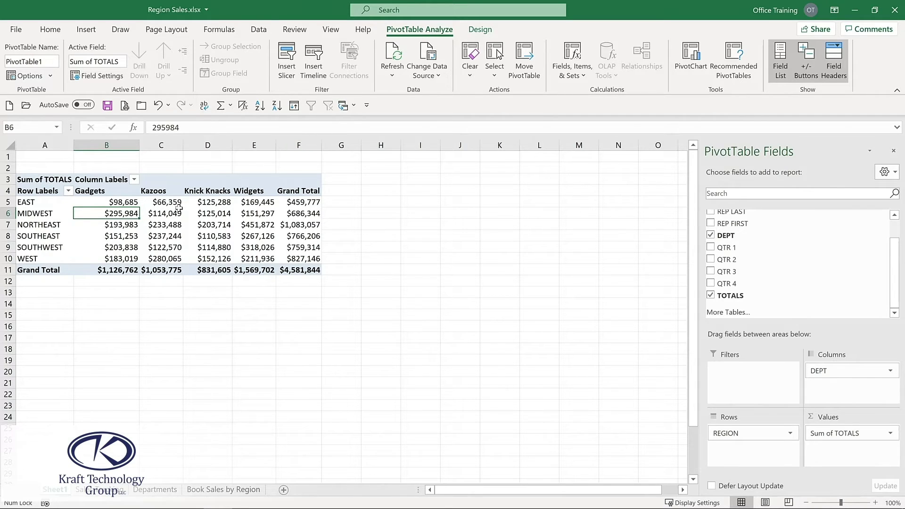
pyautogui.moveTo(175, 210)
pyautogui.moveTo(122, 204)
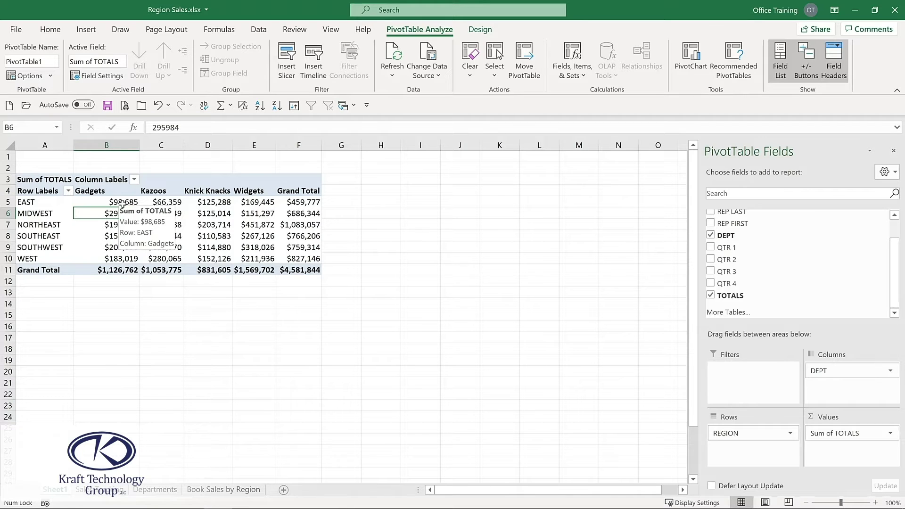
# Step: Add LOCATION under REGION in rows, then return to the Sales Tracking data sheet
pyautogui.scroll(2, 711, 227)
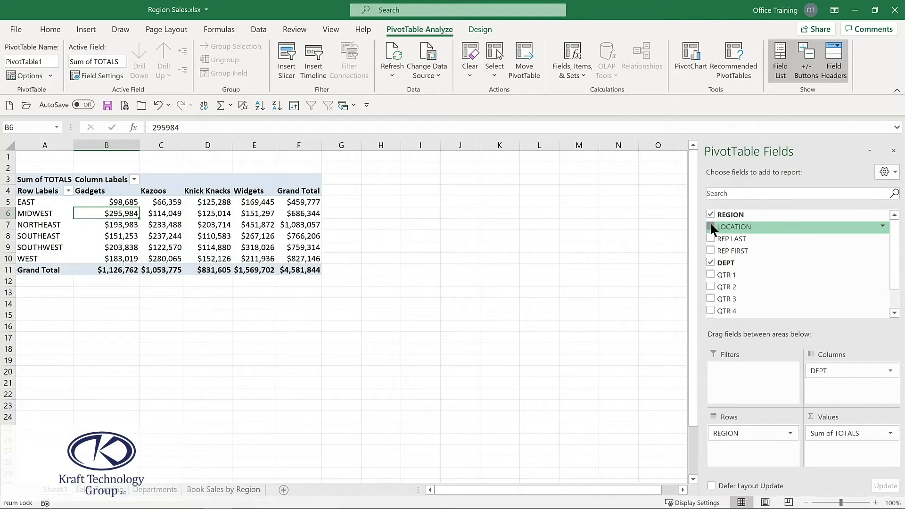
pyautogui.click(710, 227)
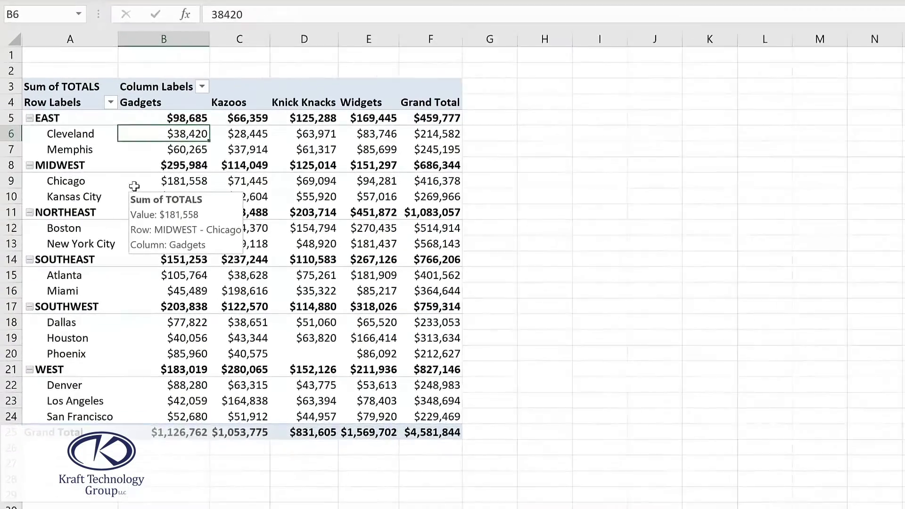
pyautogui.moveTo(99, 215)
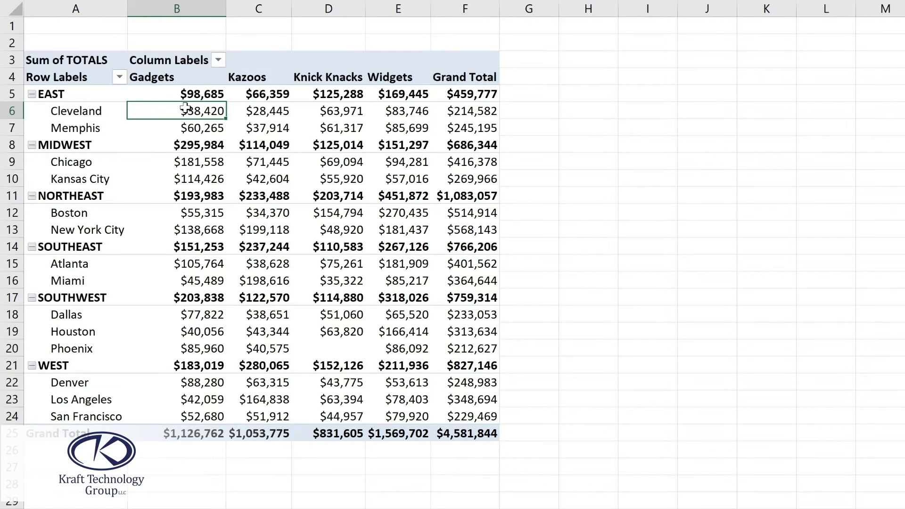
pyautogui.moveTo(204, 134)
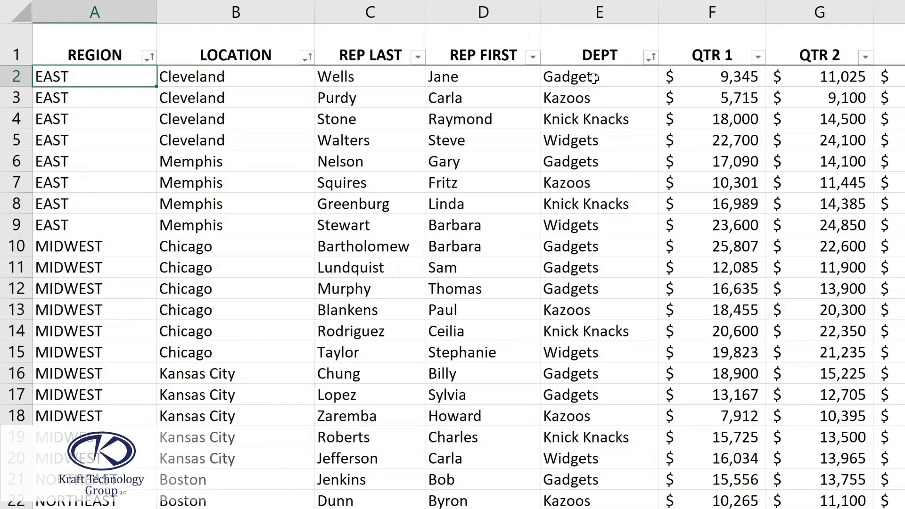
# Step: Change the QTR 1 value in F2 to 100000
pyautogui.click(717, 77)
pyautogui.write('100000')
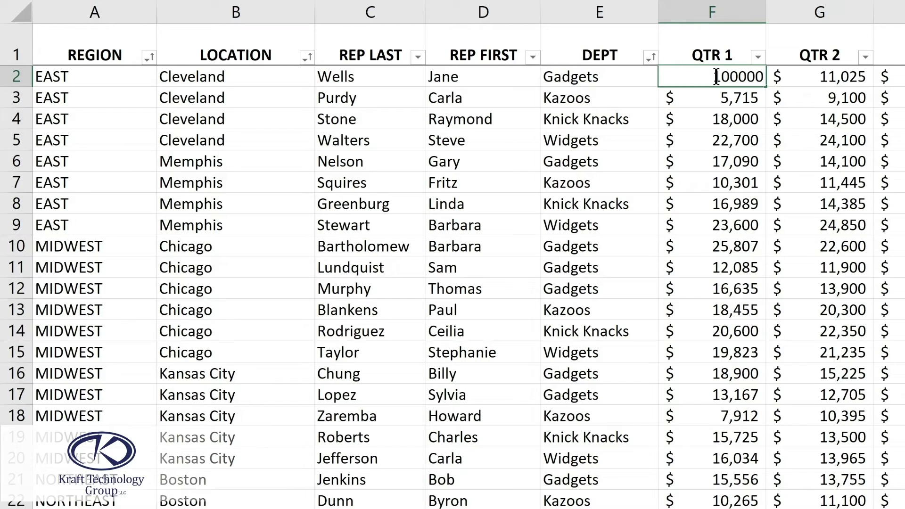
pyautogui.press('Return')
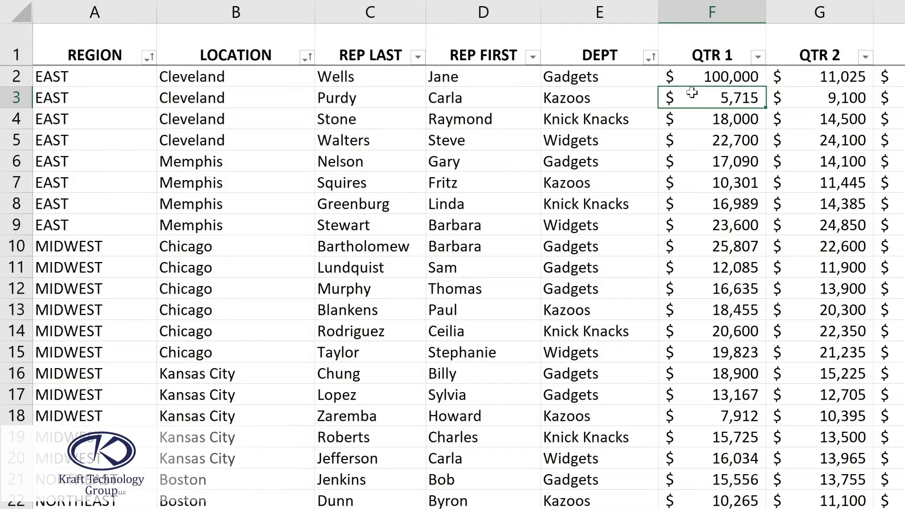
# Step: Change B6's location from Memphis to Cleveland and go back to the PivotTable sheet
pyautogui.click(208, 161)
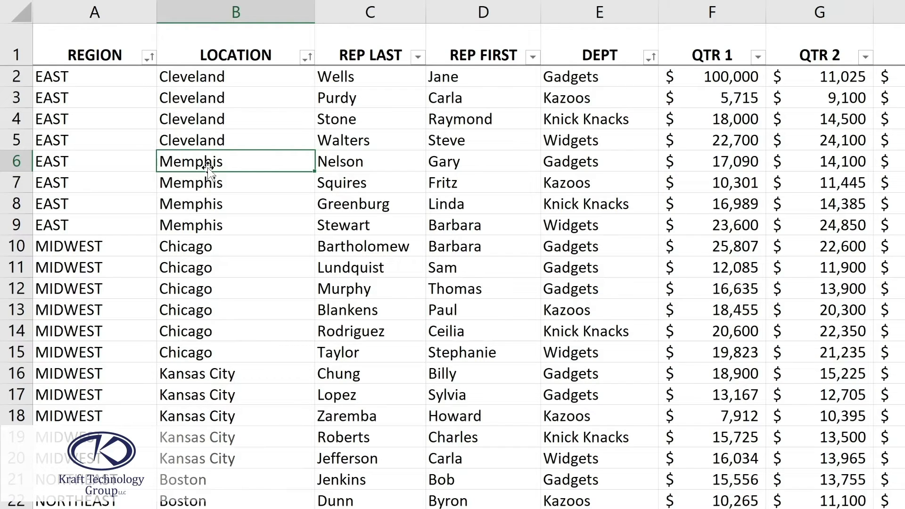
pyautogui.write('c')
pyautogui.press('BackSpace')
pyautogui.write('c')
pyautogui.press('Return')
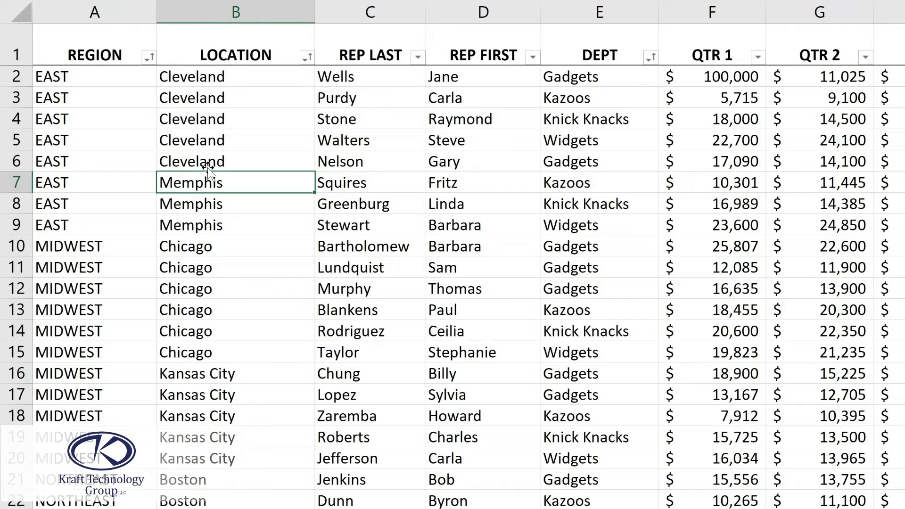
pyautogui.click(593, 163)
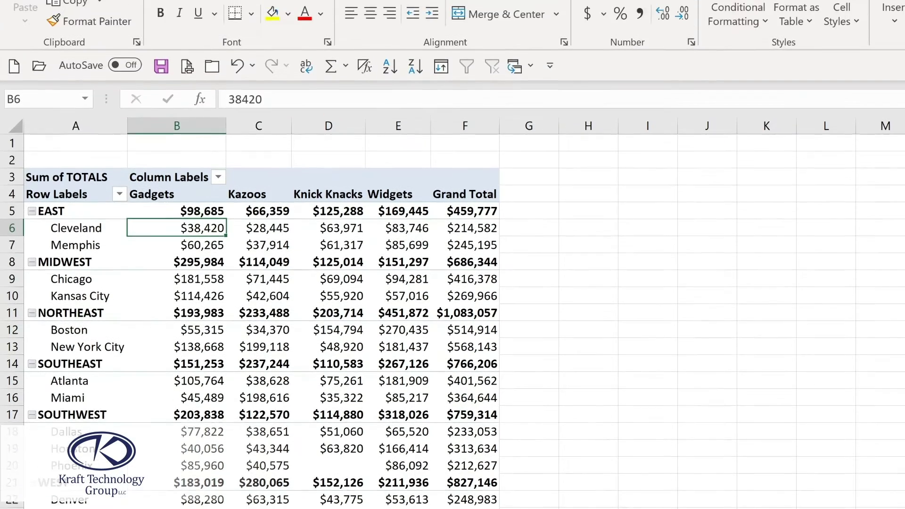
# Step: Show the Refresh and Refresh All options on the PivotTable Analyze tab
pyautogui.click(630, 23)
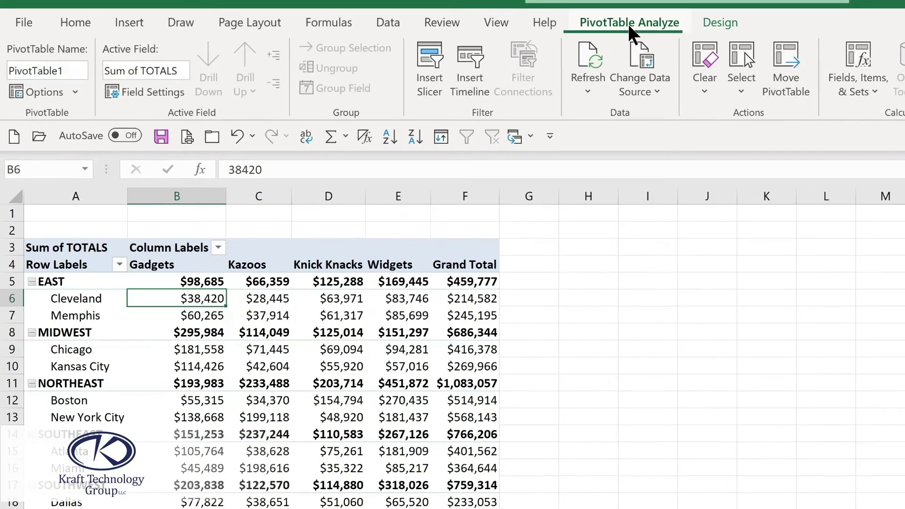
pyautogui.click(585, 87)
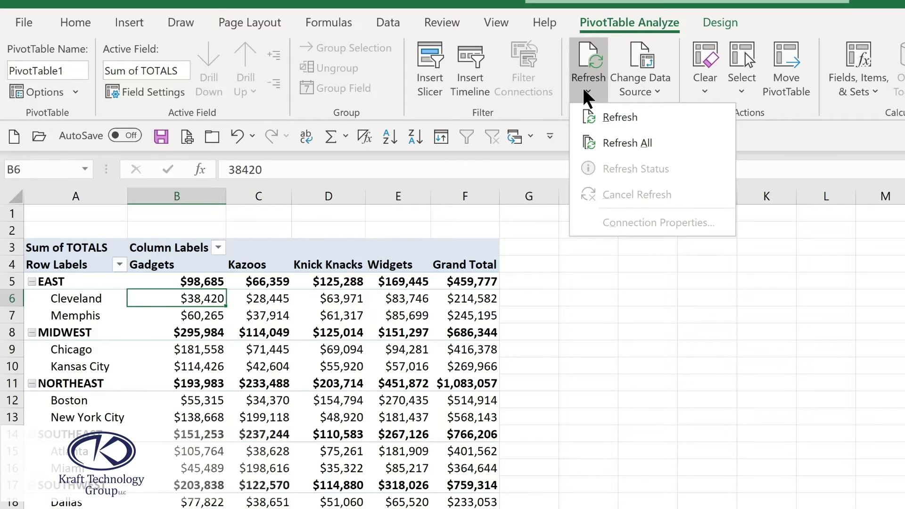
# Step: Refresh All so Cleveland Gadgets reads $189,340 and EAST totals $550,432
pyautogui.click(613, 143)
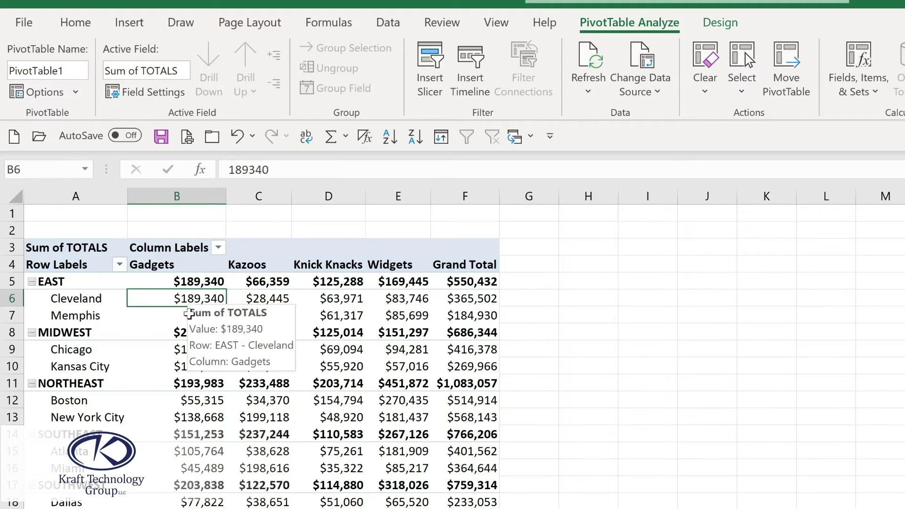
pyautogui.moveTo(182, 362)
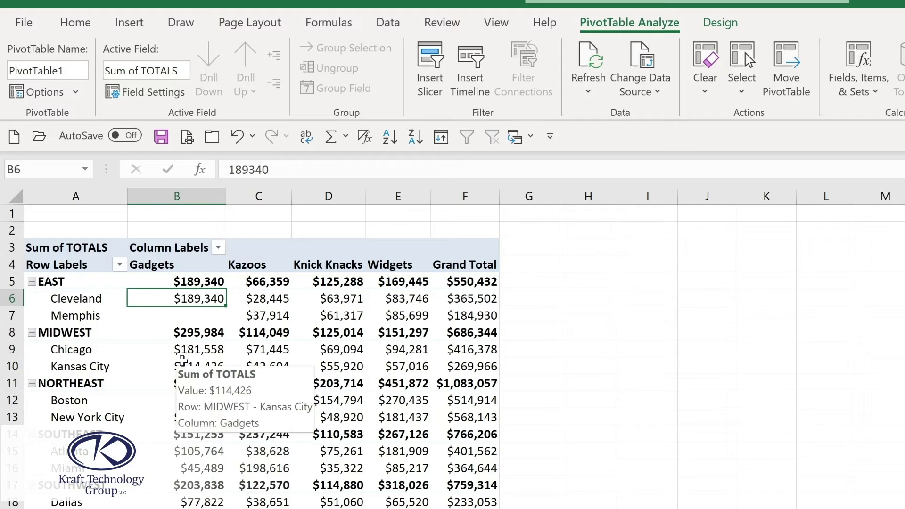
pyautogui.moveTo(190, 316)
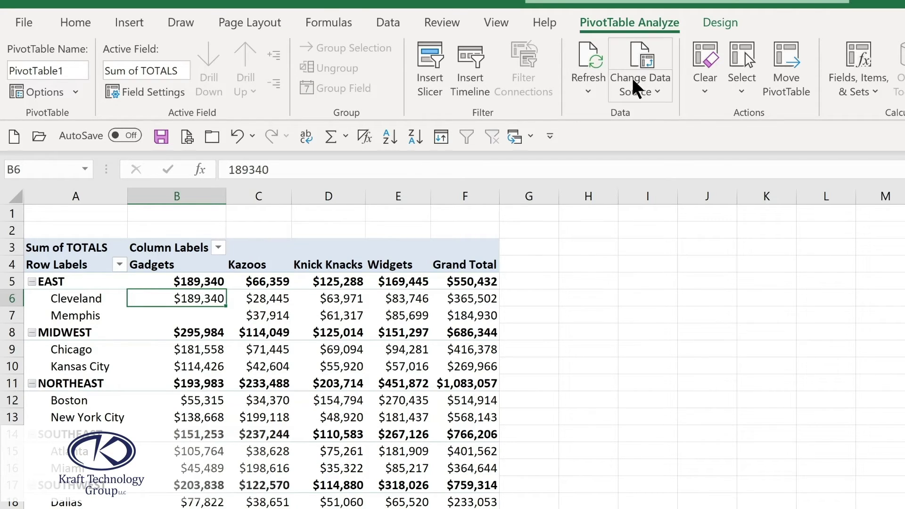
pyautogui.click(650, 92)
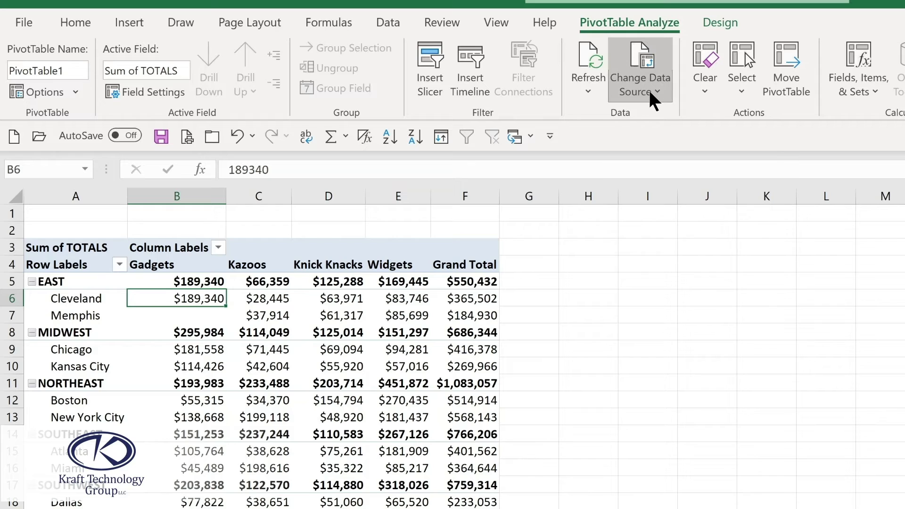
pyautogui.click(647, 110)
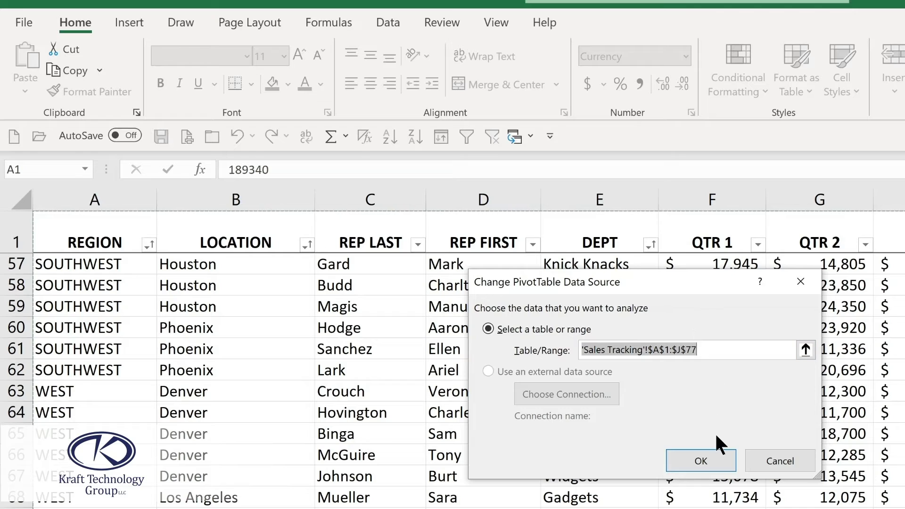
pyautogui.click(711, 457)
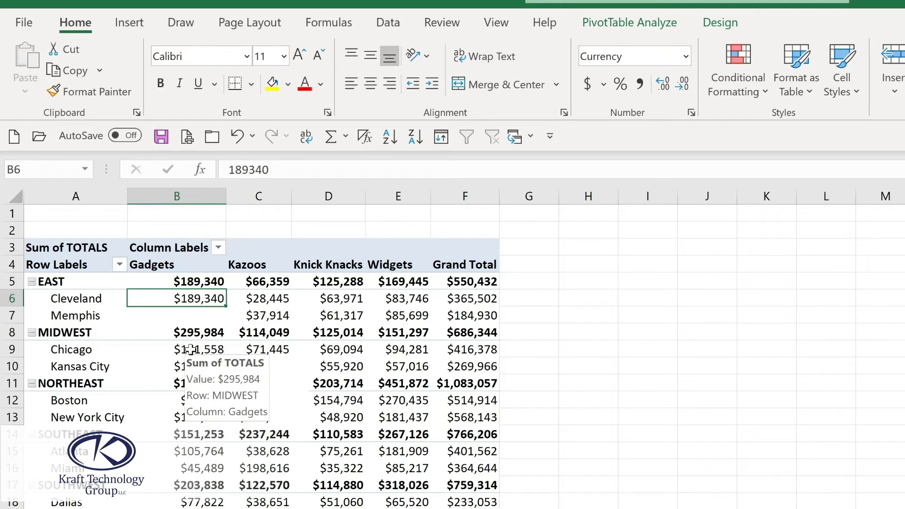
# Step: Locate the MIDWEST Chicago Gadgets value cell ($181,558) in the PivotTable
pyautogui.moveTo(188, 352)
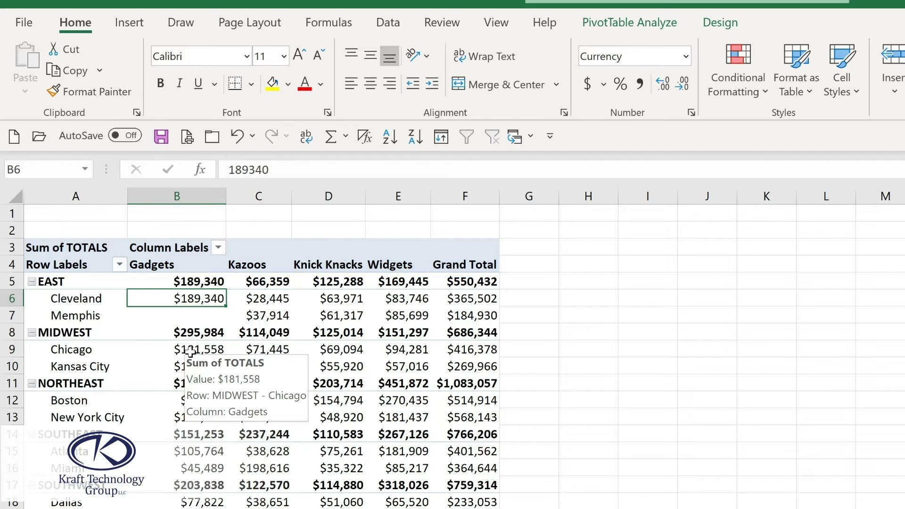
pyautogui.doubleClick(190, 352)
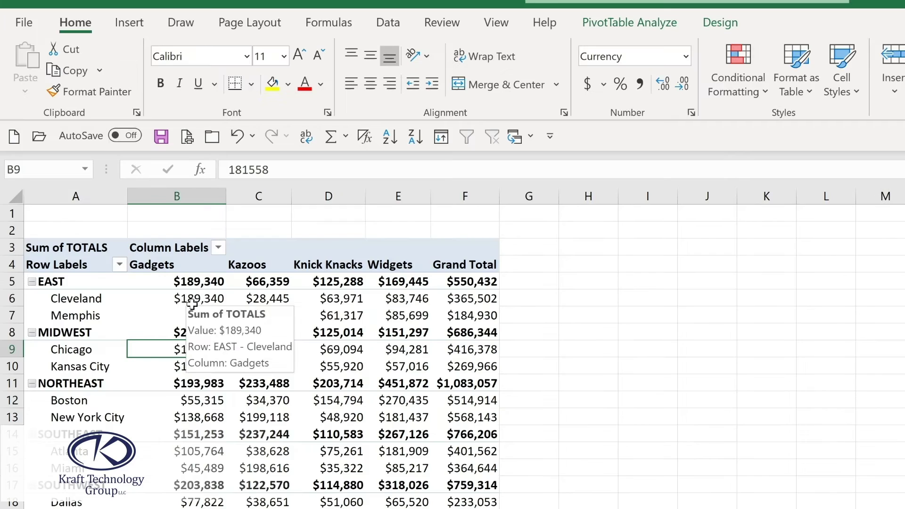
# Step: Collapse the EAST region to its total, then expand it again to show its cities
pyautogui.moveTo(192, 308)
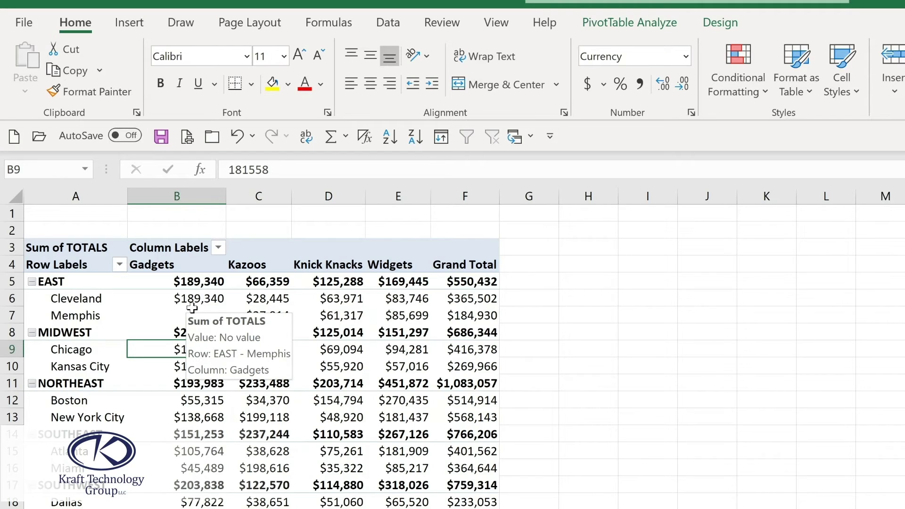
pyautogui.moveTo(74, 303)
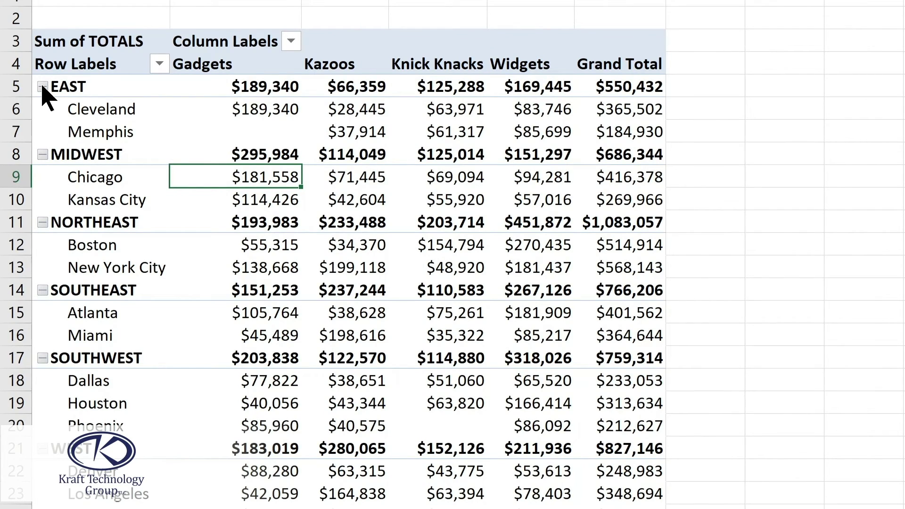
pyautogui.click(43, 87)
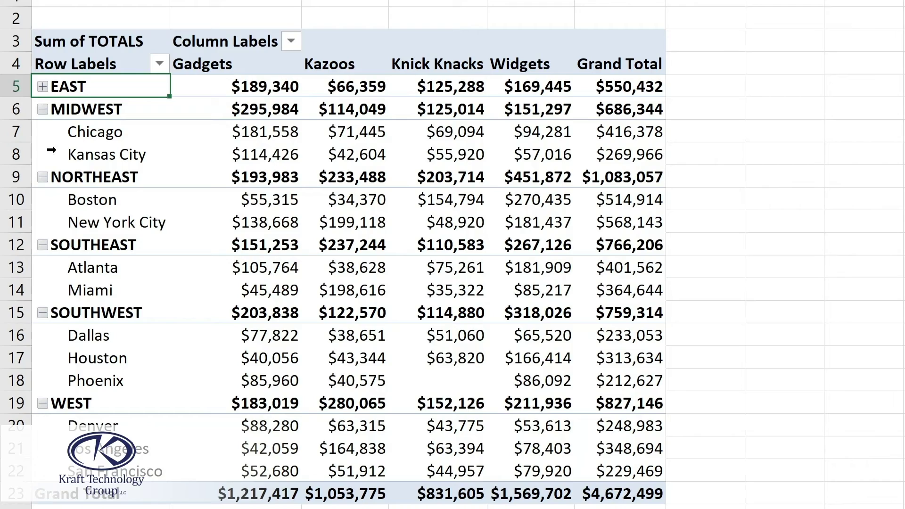
pyautogui.click(43, 87)
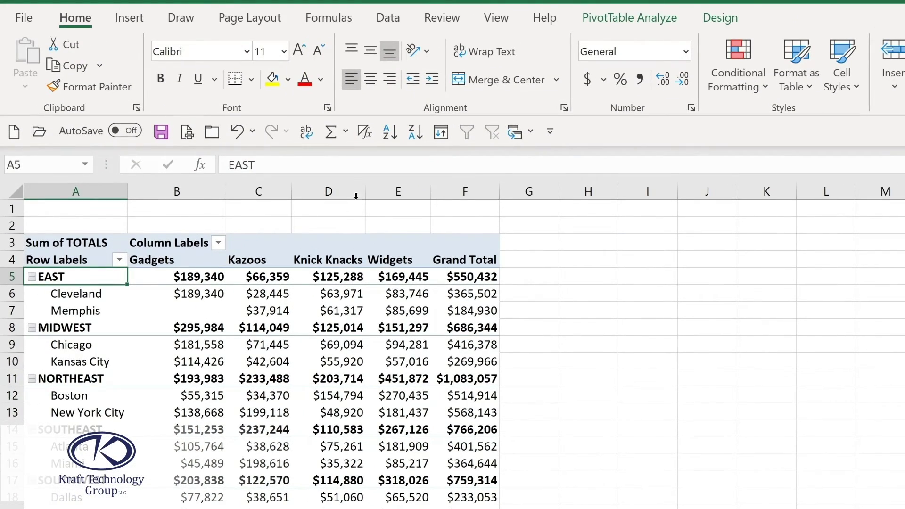
# Step: Collapse all regions with Collapse Field, leaving six region rows and a $4,672,499 grand total
pyautogui.click(610, 22)
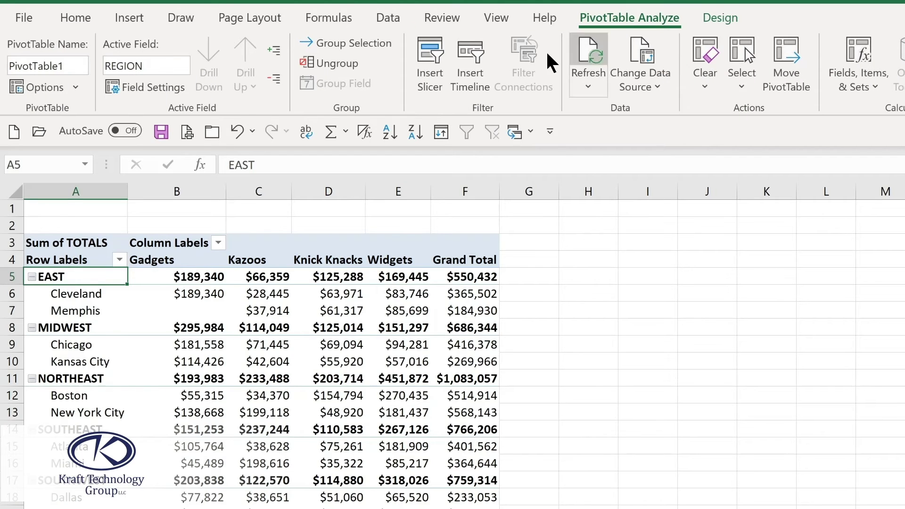
pyautogui.click(272, 92)
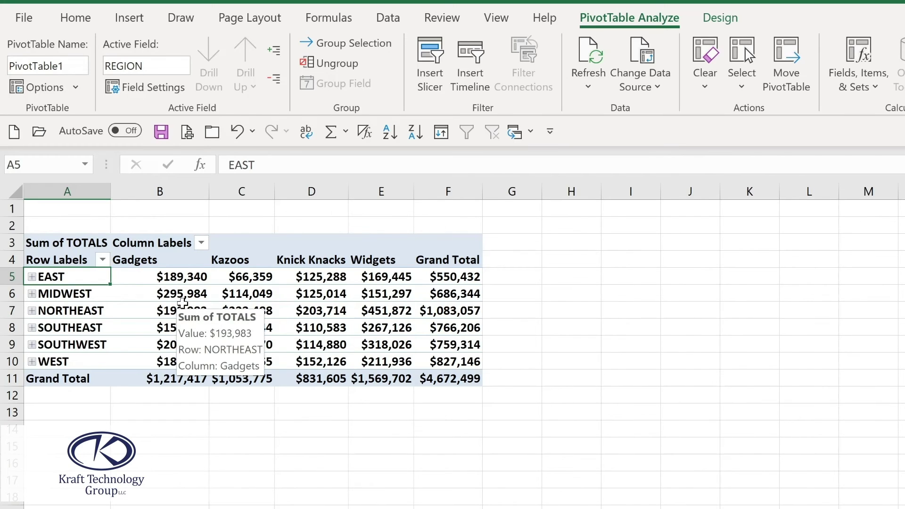
pyautogui.moveTo(171, 296)
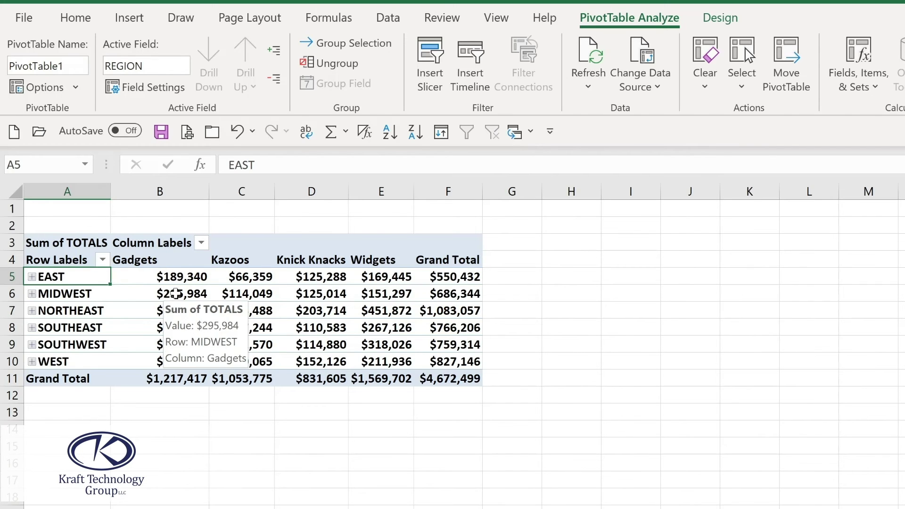
pyautogui.click(276, 49)
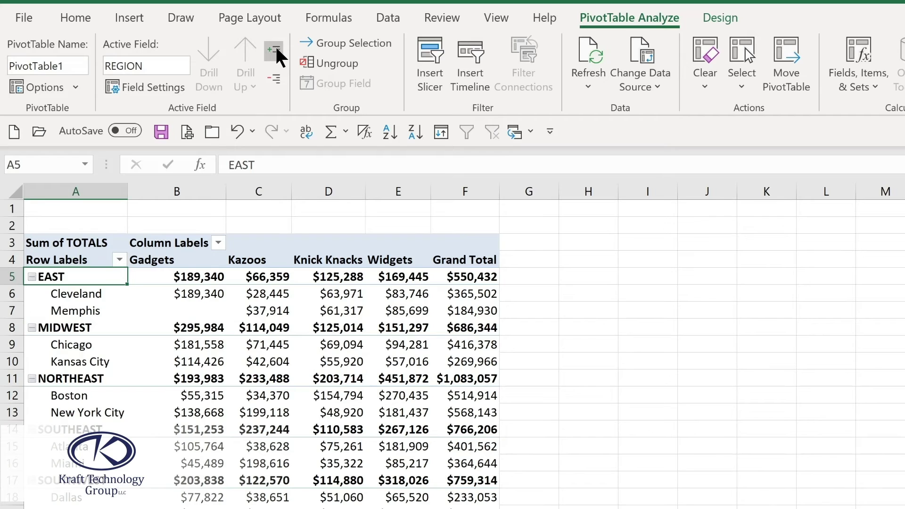
pyautogui.moveTo(218, 296)
pyautogui.click(726, 15)
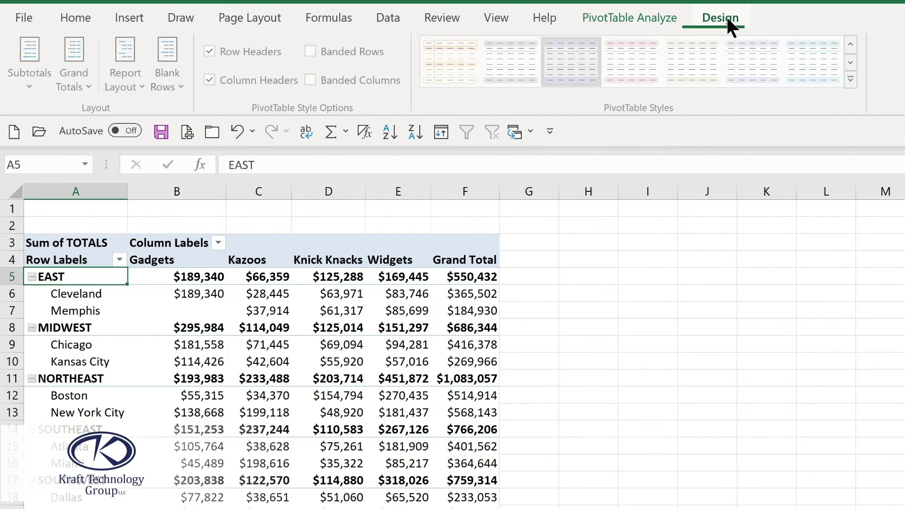
pyautogui.click(852, 80)
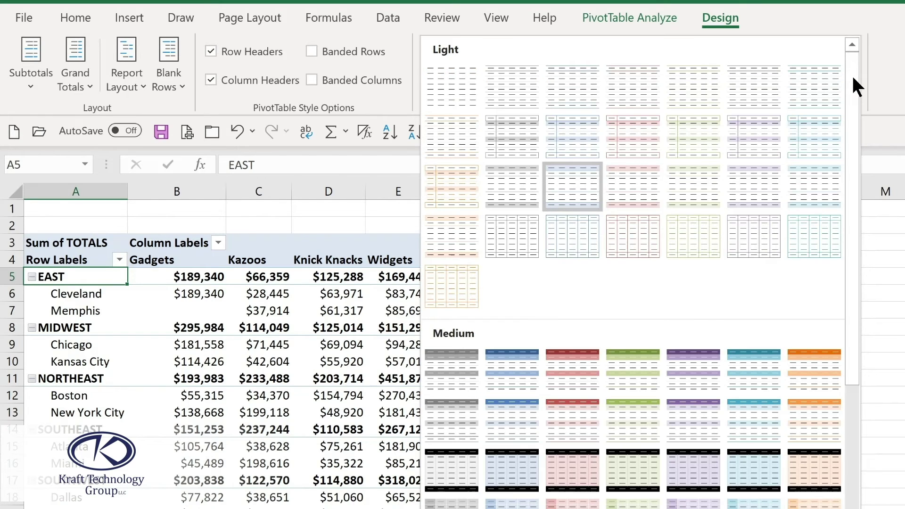
pyautogui.click(495, 377)
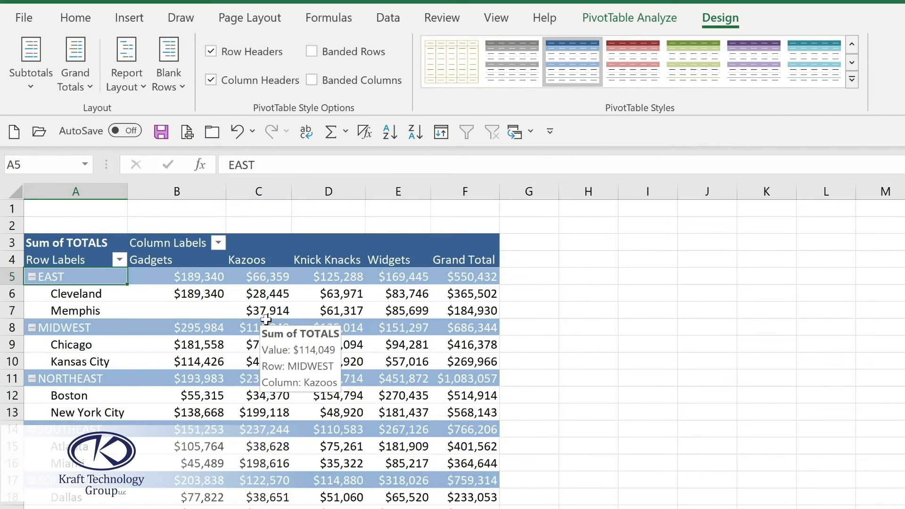
pyautogui.click(35, 88)
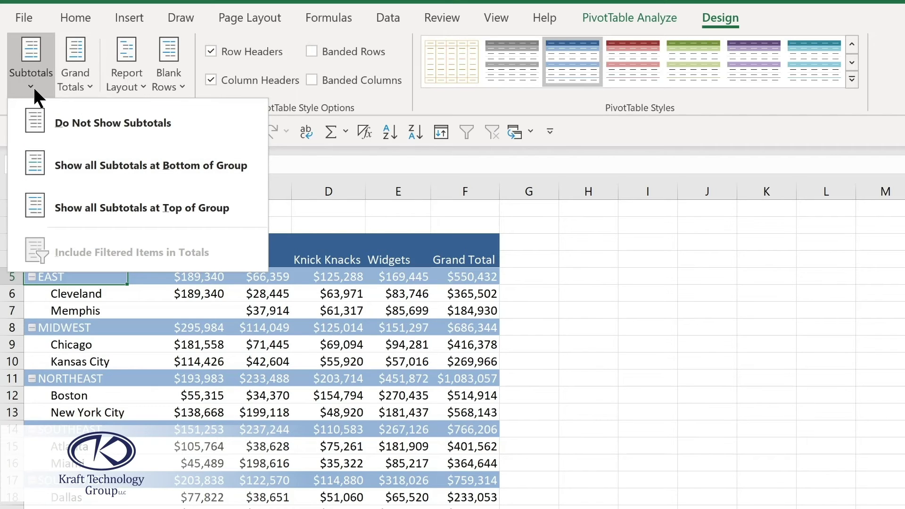
pyautogui.click(88, 171)
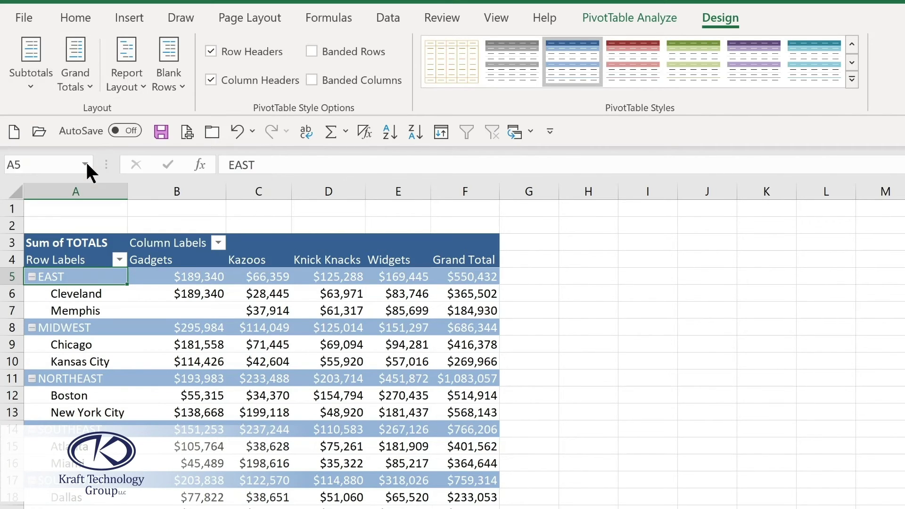
pyautogui.click(74, 86)
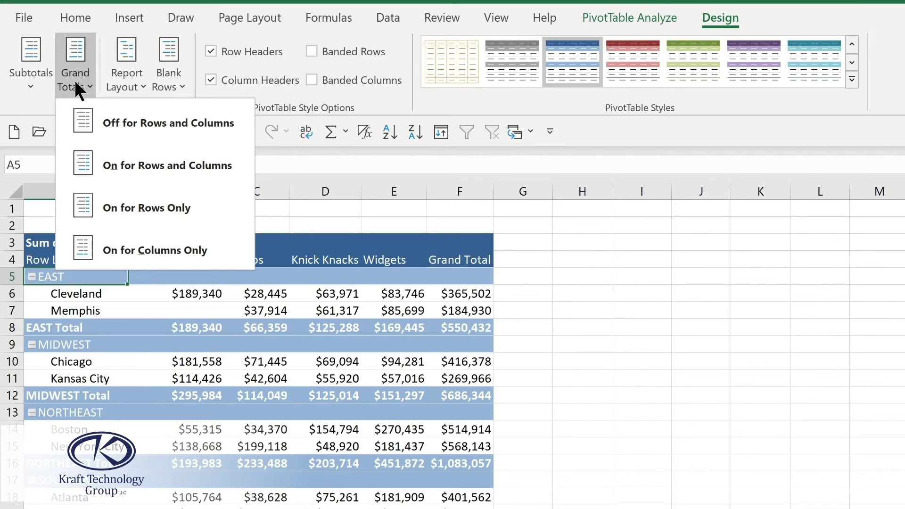
pyautogui.click(137, 84)
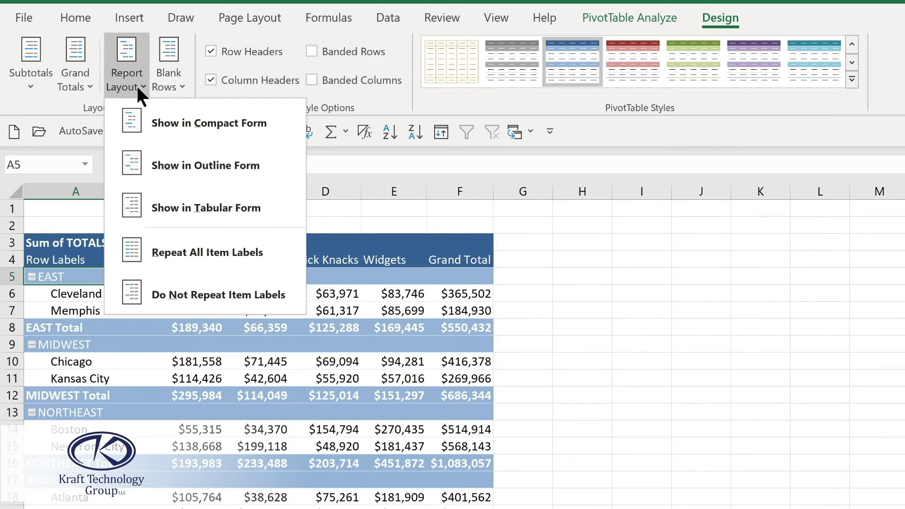
pyautogui.click(136, 84)
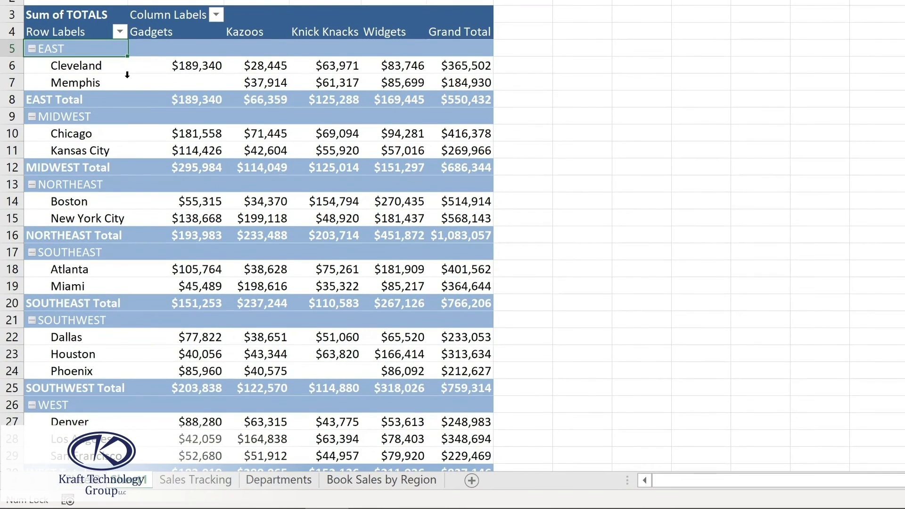
pyautogui.click(119, 32)
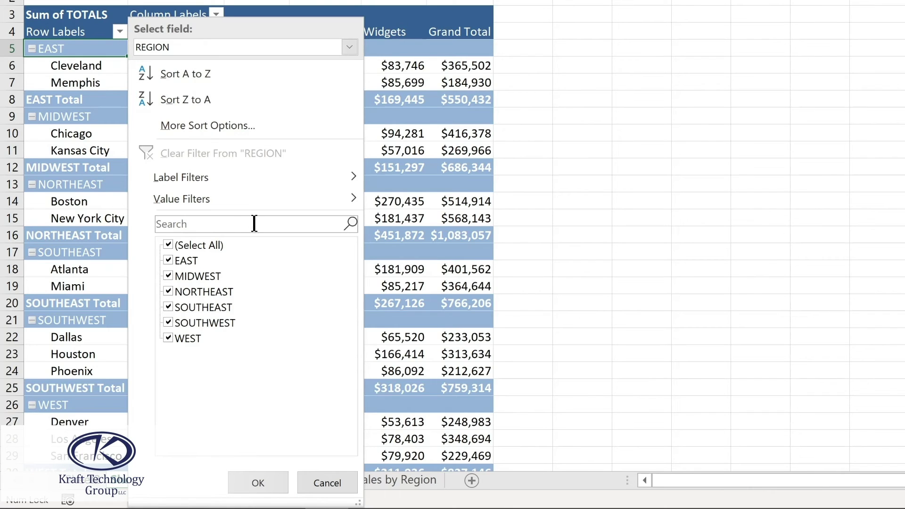
pyautogui.click(166, 243)
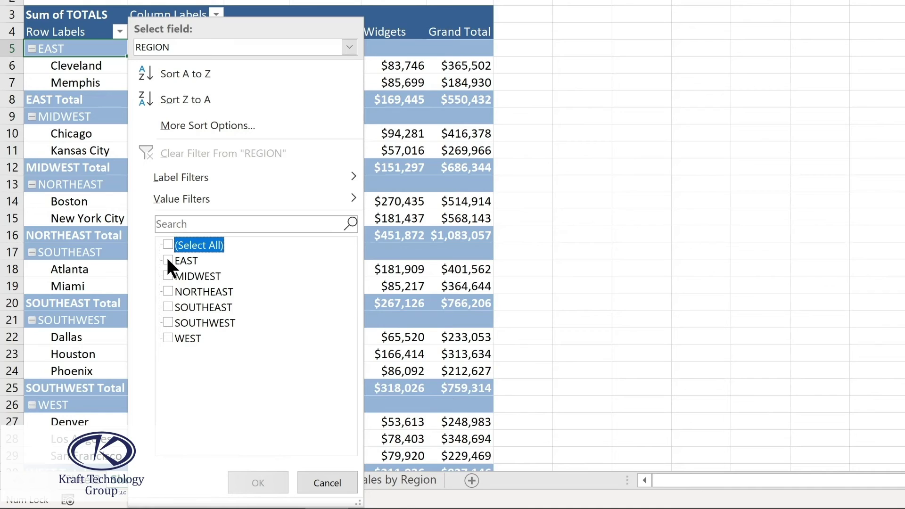
pyautogui.click(166, 256)
pyautogui.click(170, 275)
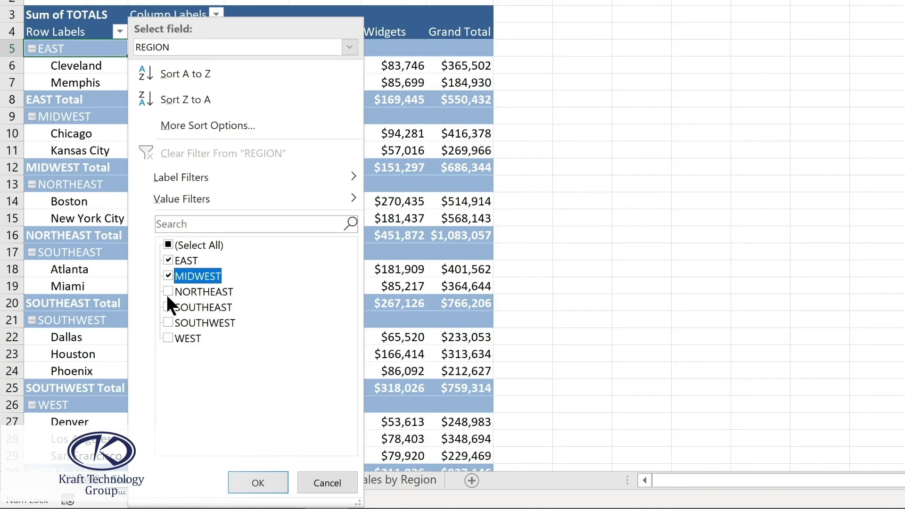
pyautogui.click(167, 290)
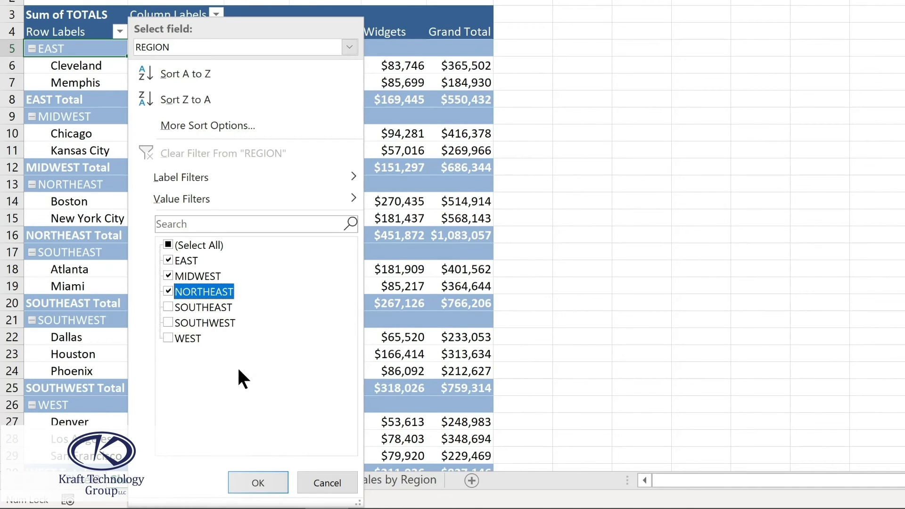
pyautogui.click(264, 476)
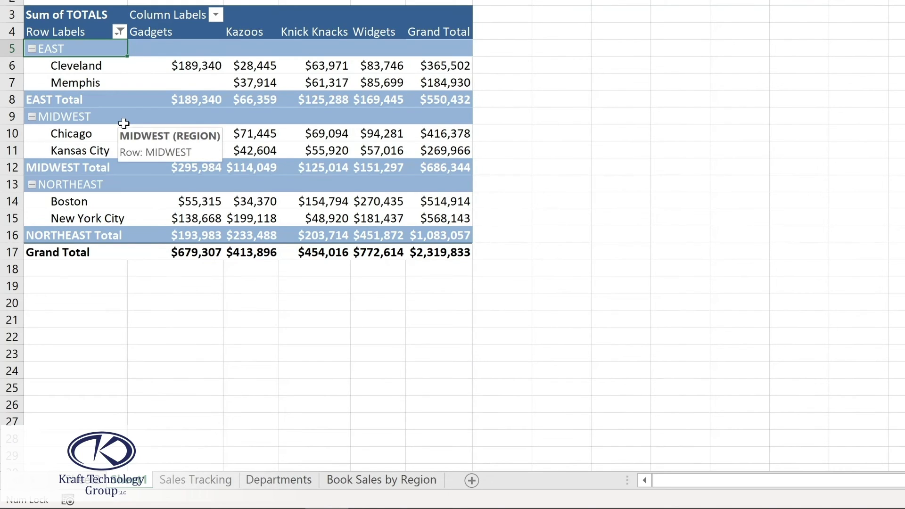
pyautogui.click(213, 14)
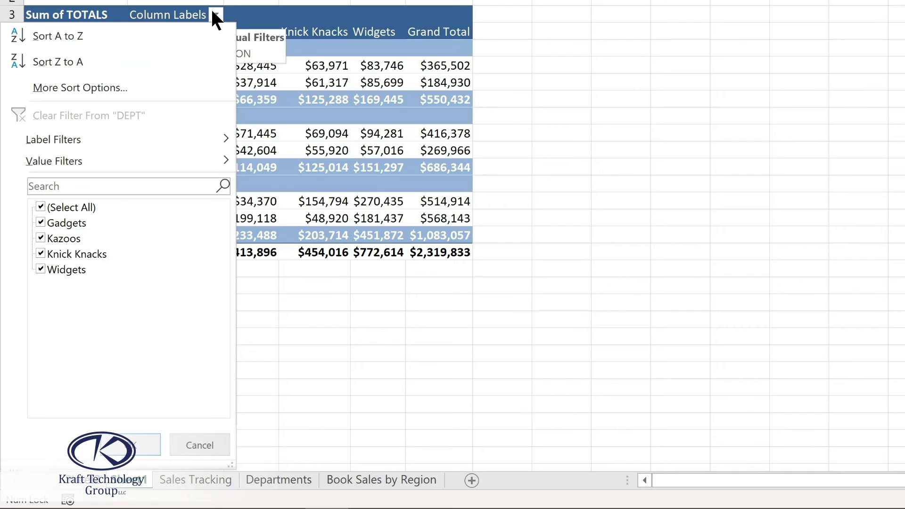
pyautogui.click(120, 32)
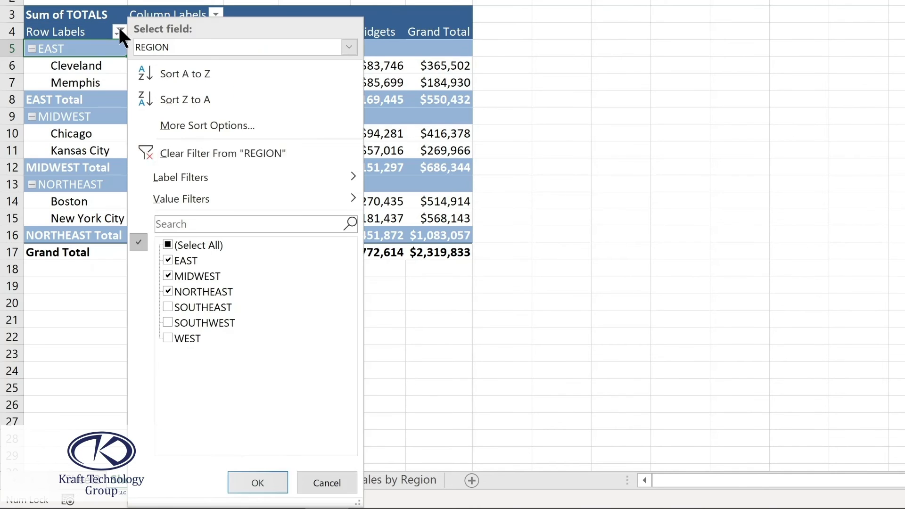
pyautogui.click(176, 149)
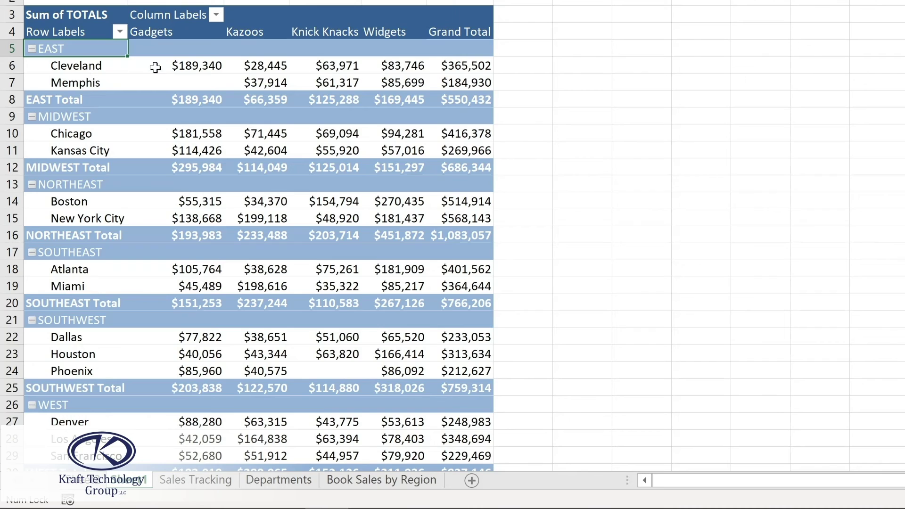
# Step: Sort cities within each region by Grand Total, smallest to largest, from the Cleveland value cell
pyautogui.click(176, 66)
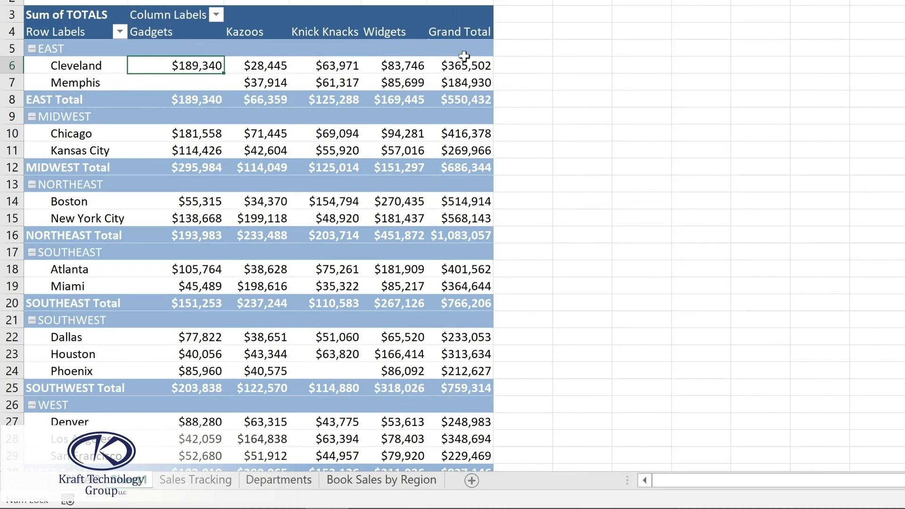
pyautogui.moveTo(456, 66)
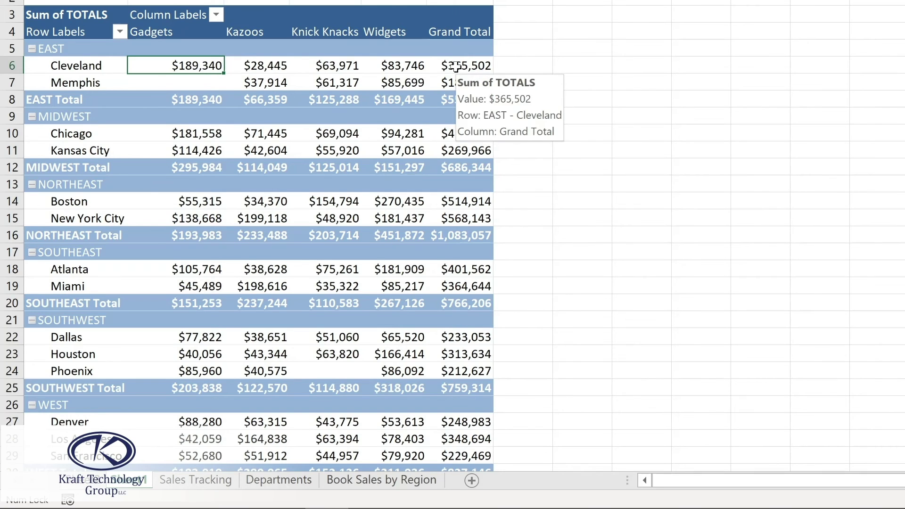
pyautogui.rightClick(457, 66)
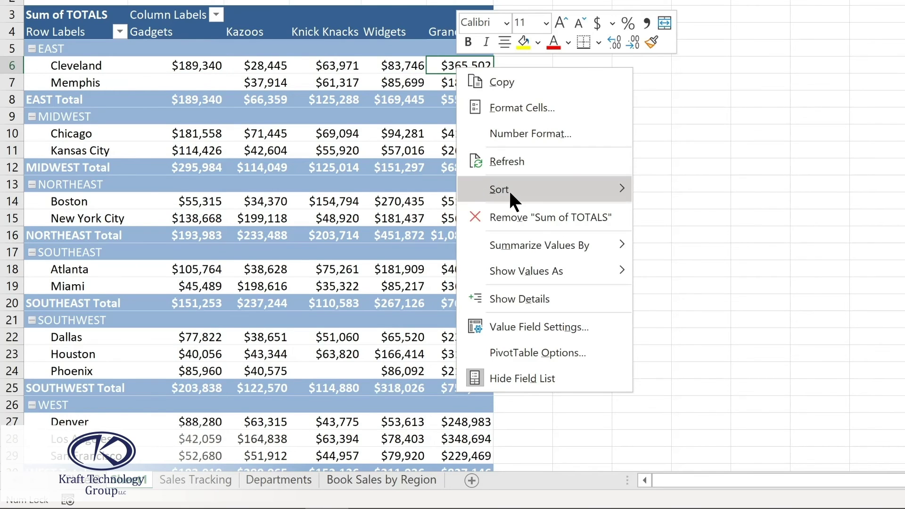
pyautogui.moveTo(509, 189)
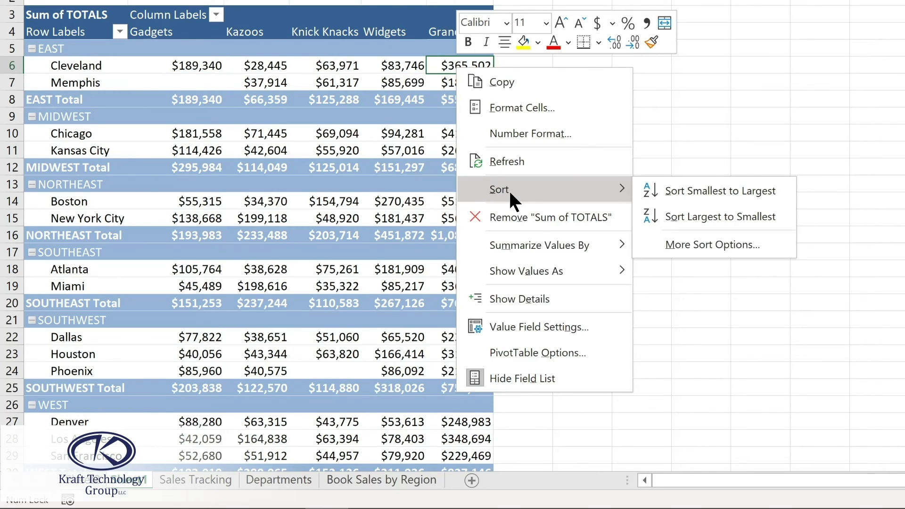
pyautogui.click(685, 189)
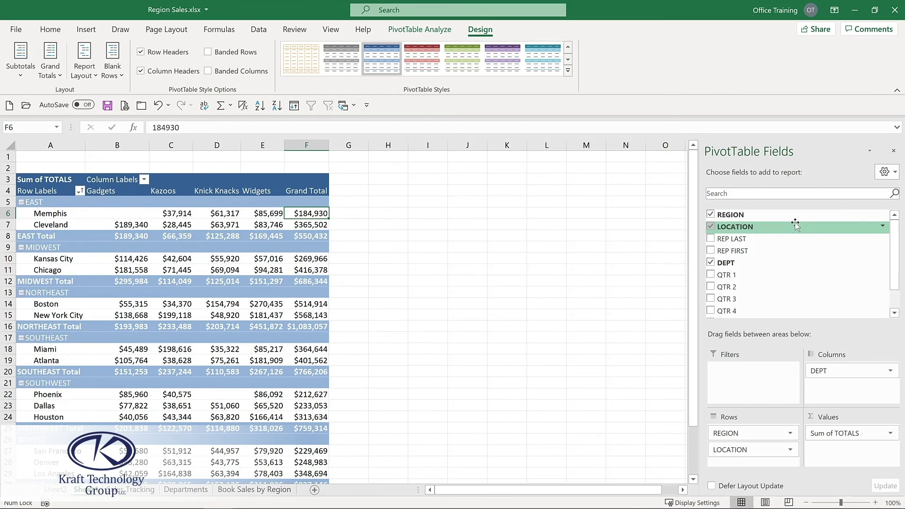
# Step: Remove REGION from the rows and place it in Filters as a report filter set to (All)
pyautogui.click(711, 214)
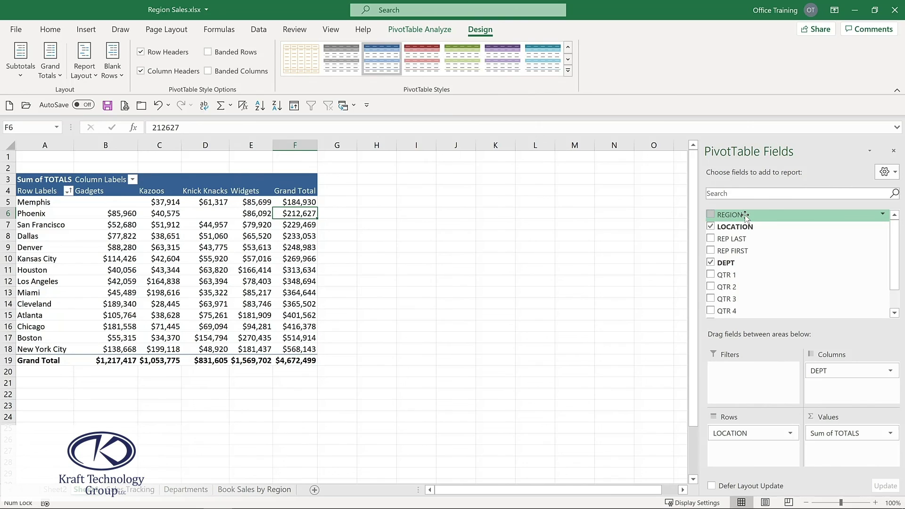
pyautogui.moveTo(746, 216); pyautogui.dragTo(734, 381)
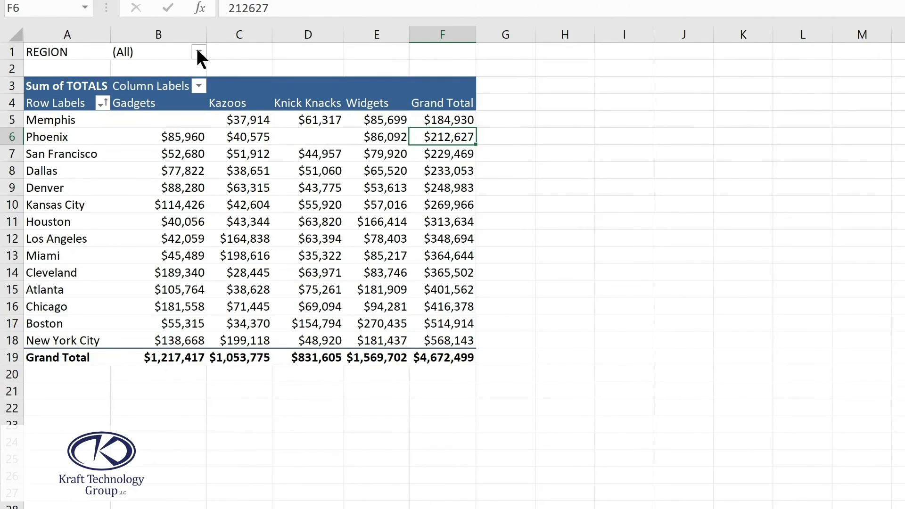
pyautogui.click(199, 52)
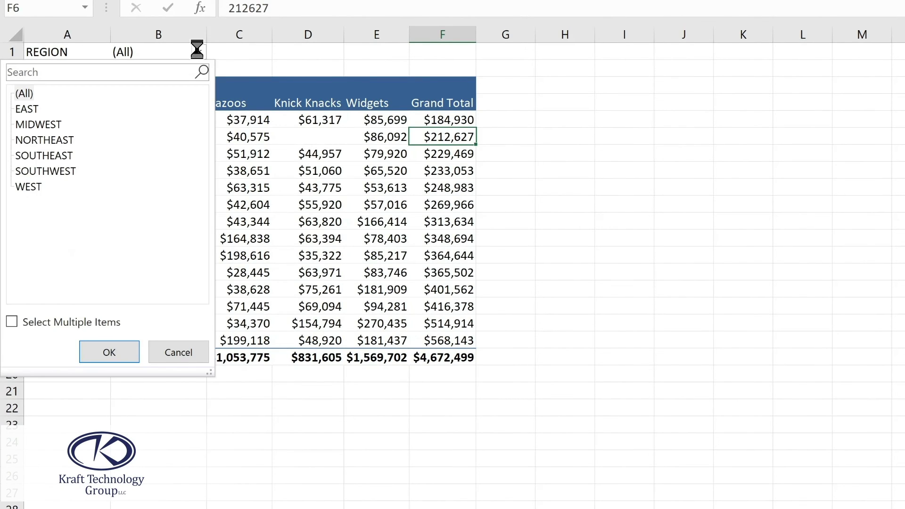
pyautogui.click(52, 125)
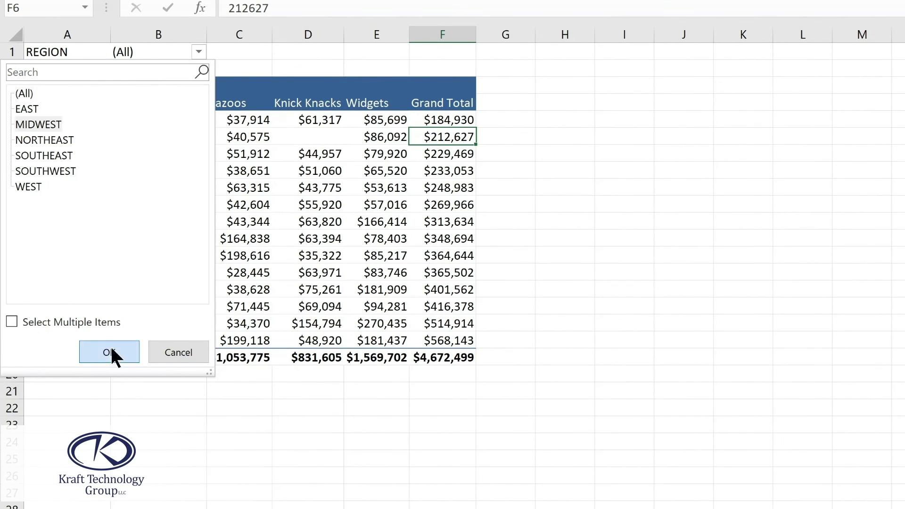
pyautogui.click(109, 353)
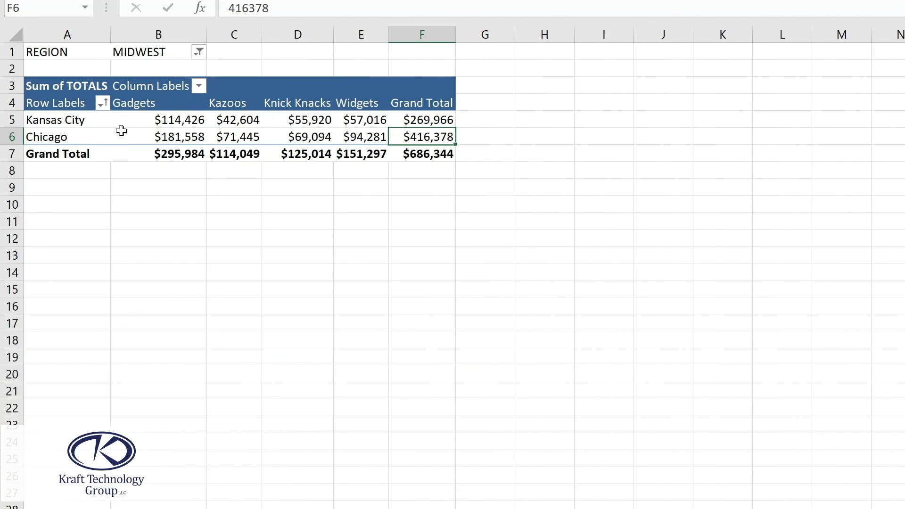
pyautogui.click(200, 53)
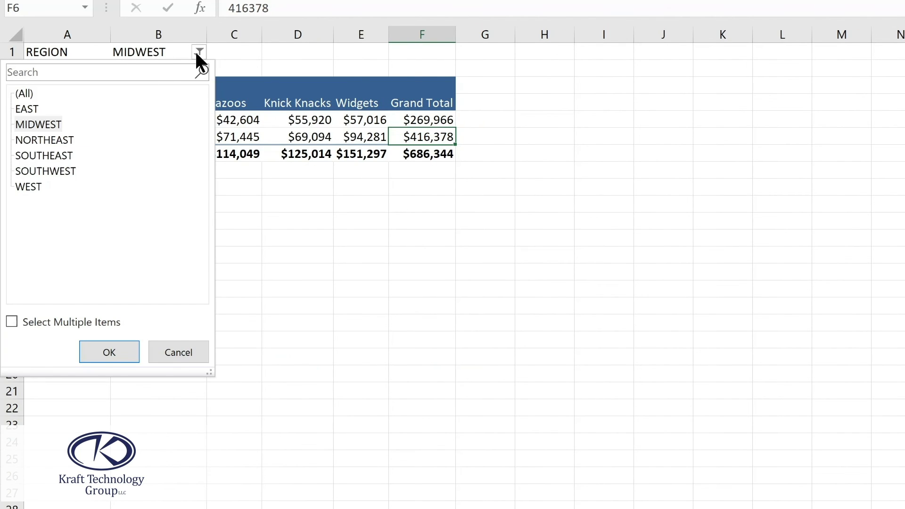
pyautogui.click(33, 93)
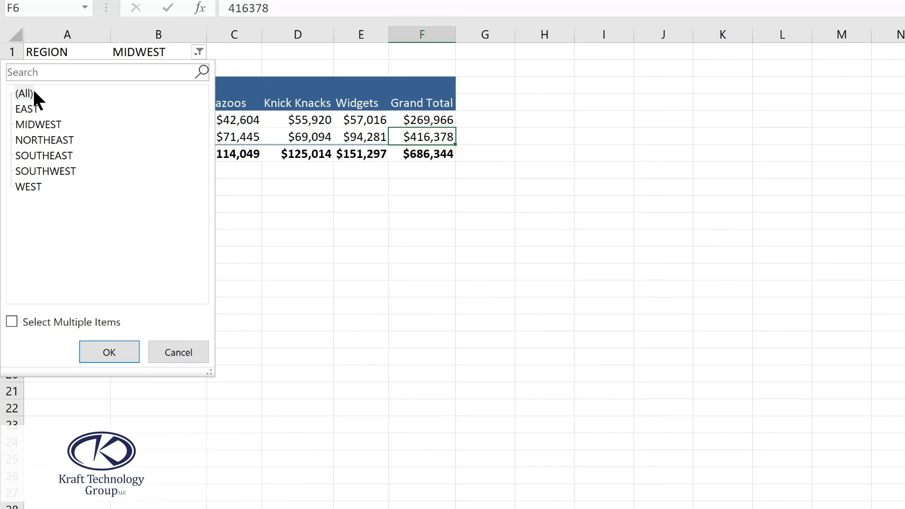
pyautogui.click(99, 355)
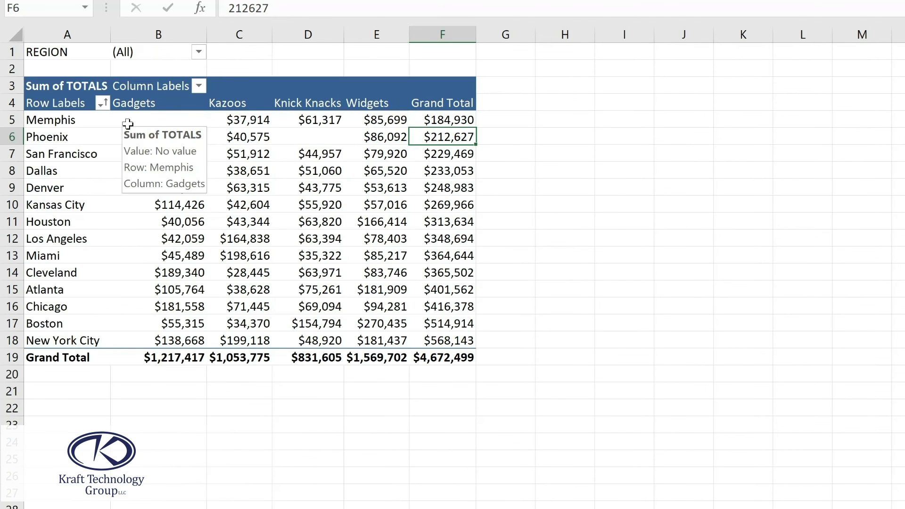